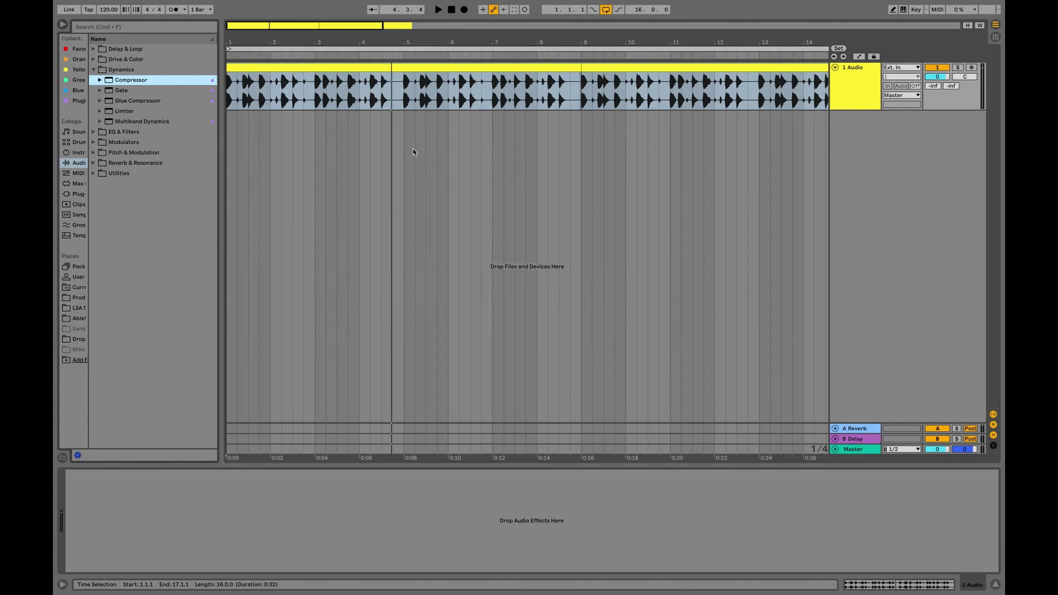
- Add an EQ Eight from the EQ & Filters audio effects to the 1 Audio track
left_click(458, 70)
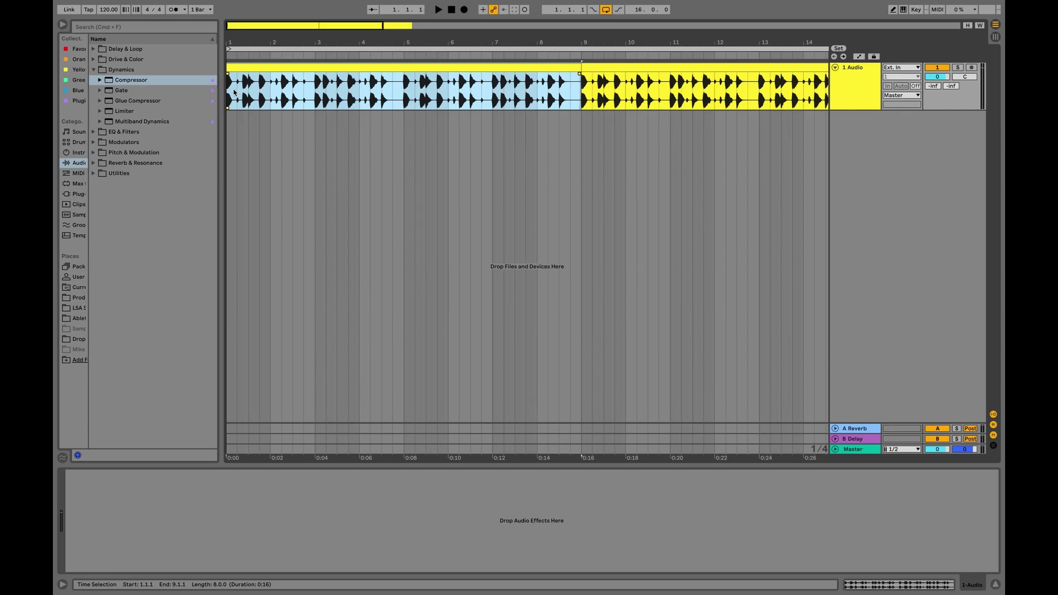
left_click(229, 93)
left_click(91, 136)
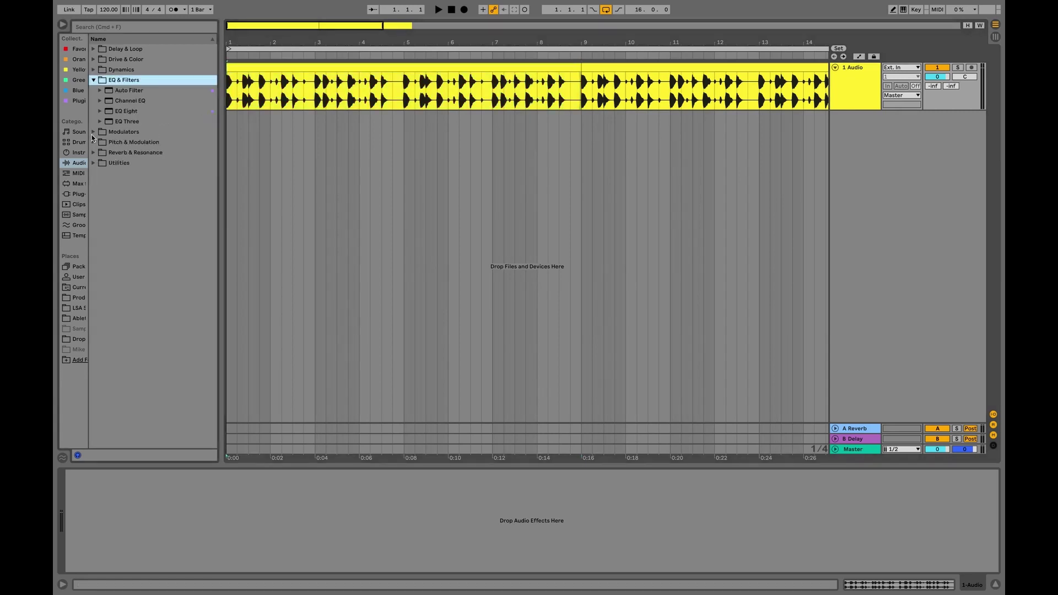
left_click(125, 111)
double_click(126, 112)
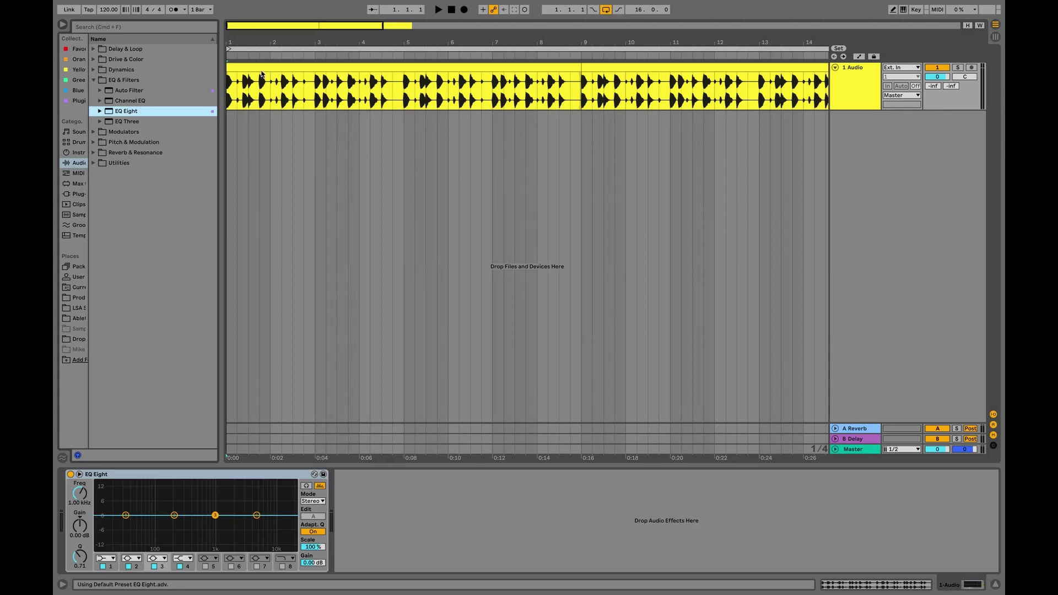
- Add a Compressor from the Dynamics effects after the EQ Eight on the audio track
left_click(265, 70)
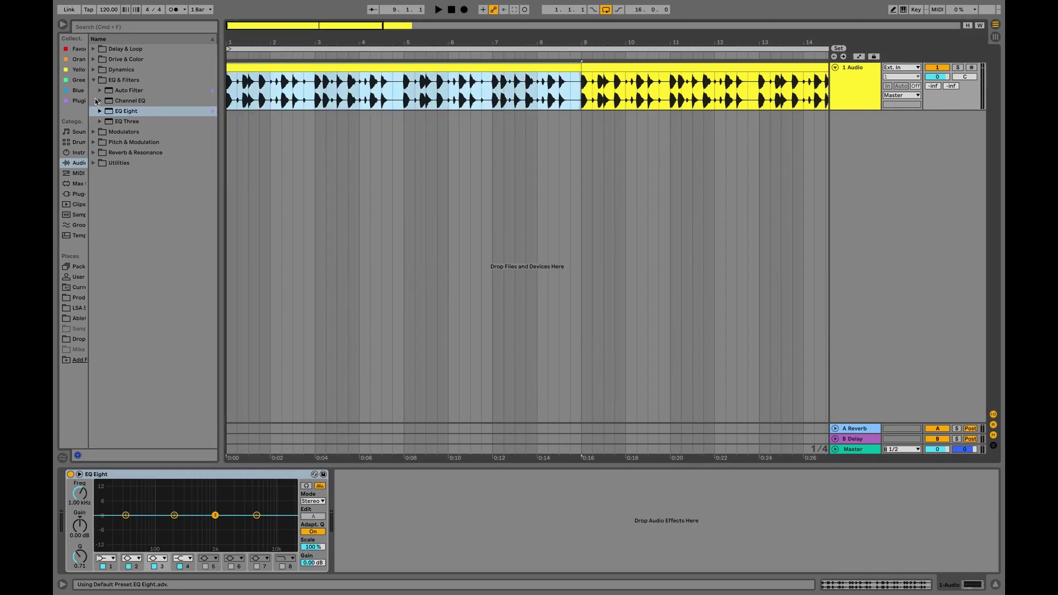
left_click(92, 71)
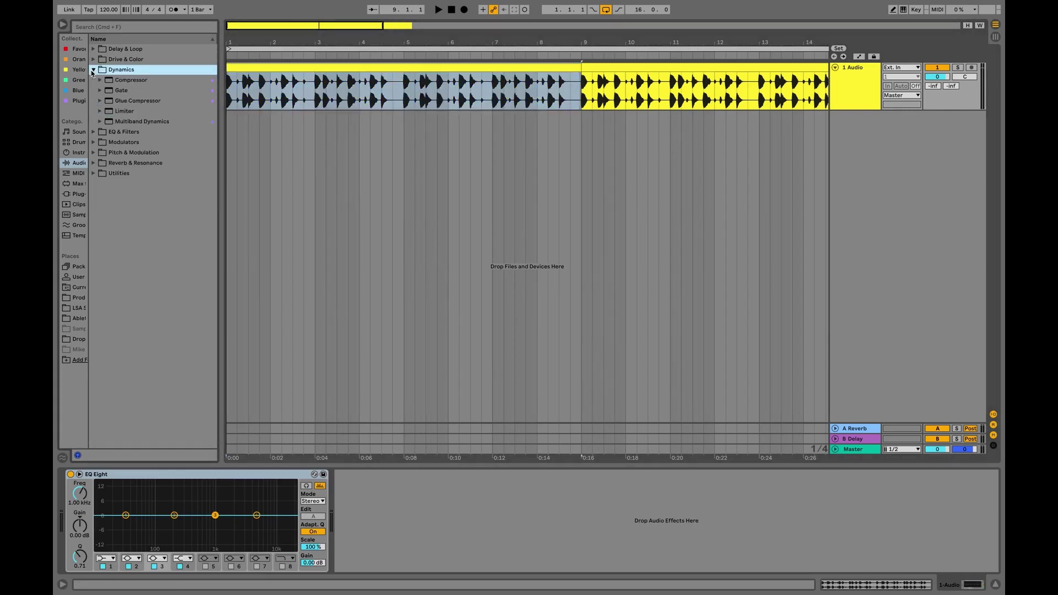
double_click(138, 81)
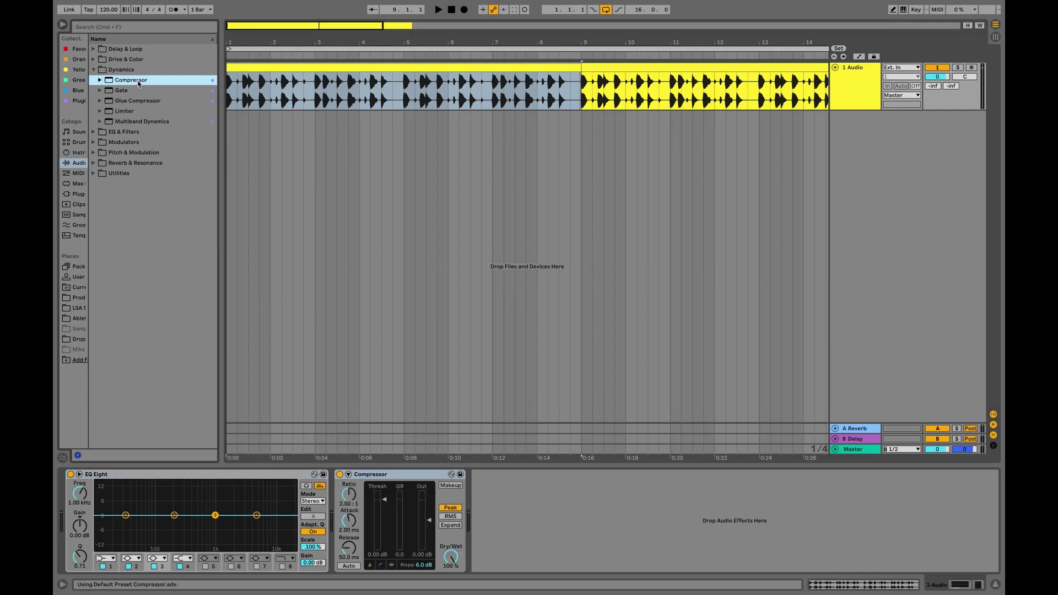
- Group the EQ Eight and Compressor into an Audio Effect Rack
left_click(267, 480)
key("Right")
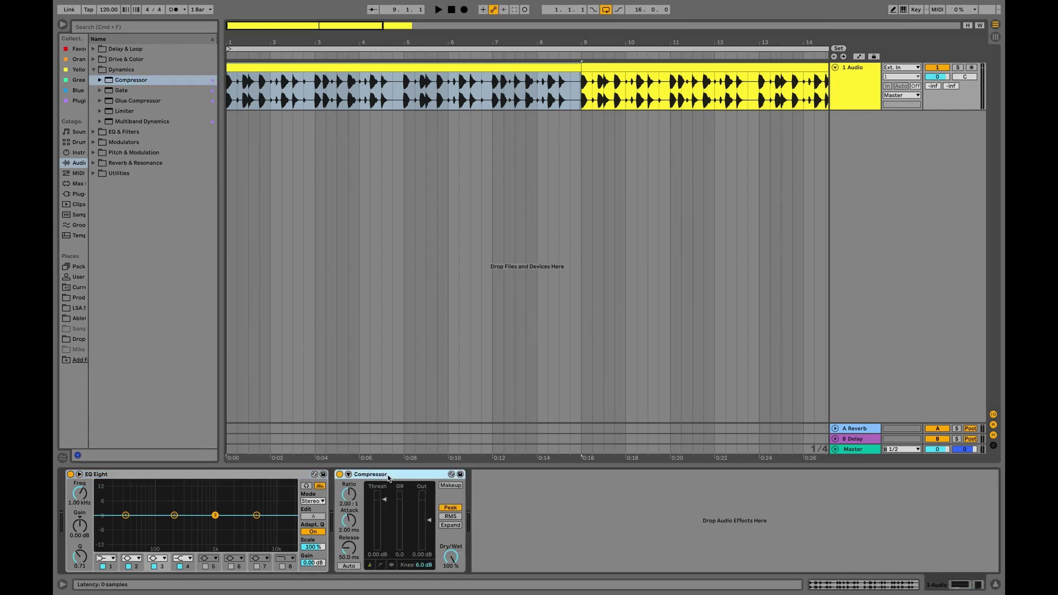
left_click(270, 476)
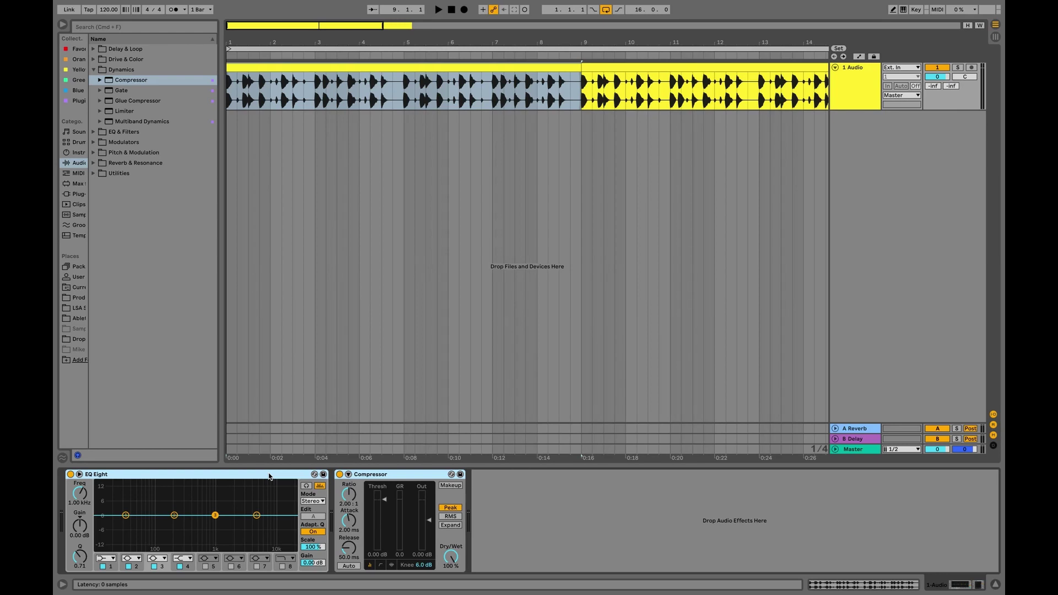
right_click(269, 478)
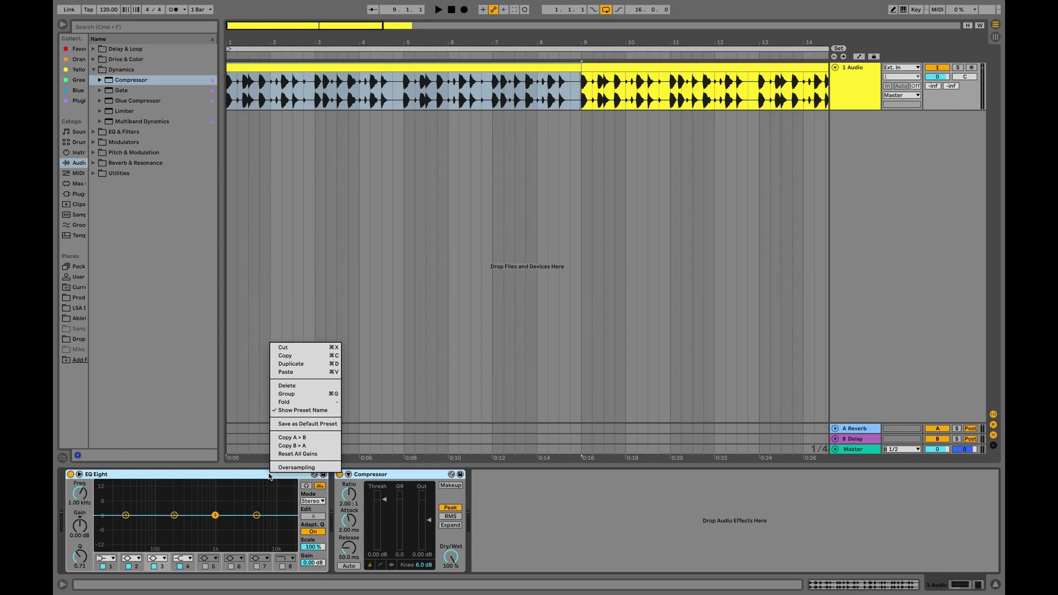
left_click(286, 394)
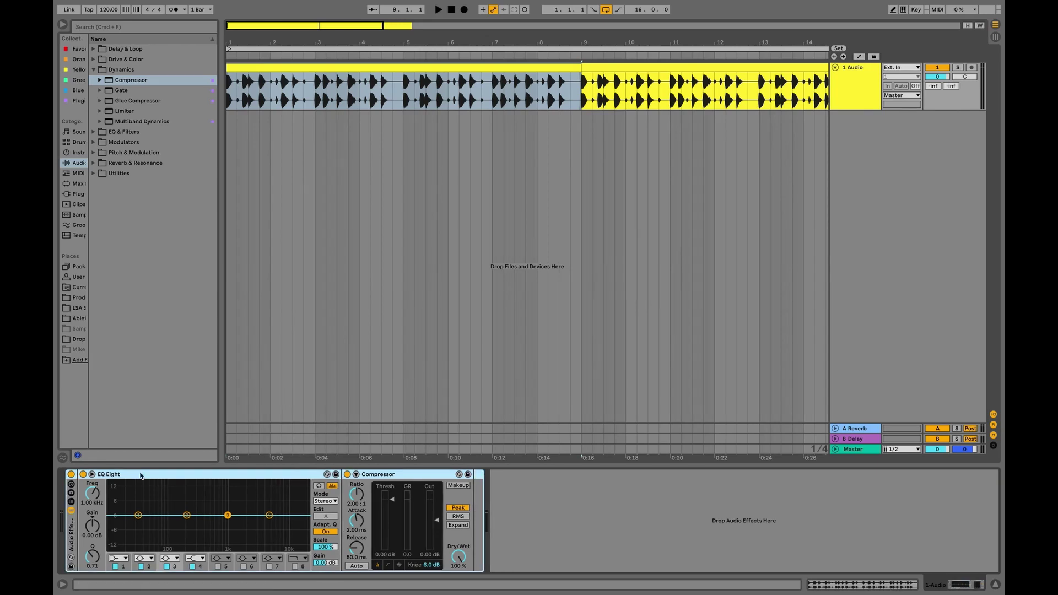
- Show the rack's chain list and duplicate its chain
left_click(72, 503)
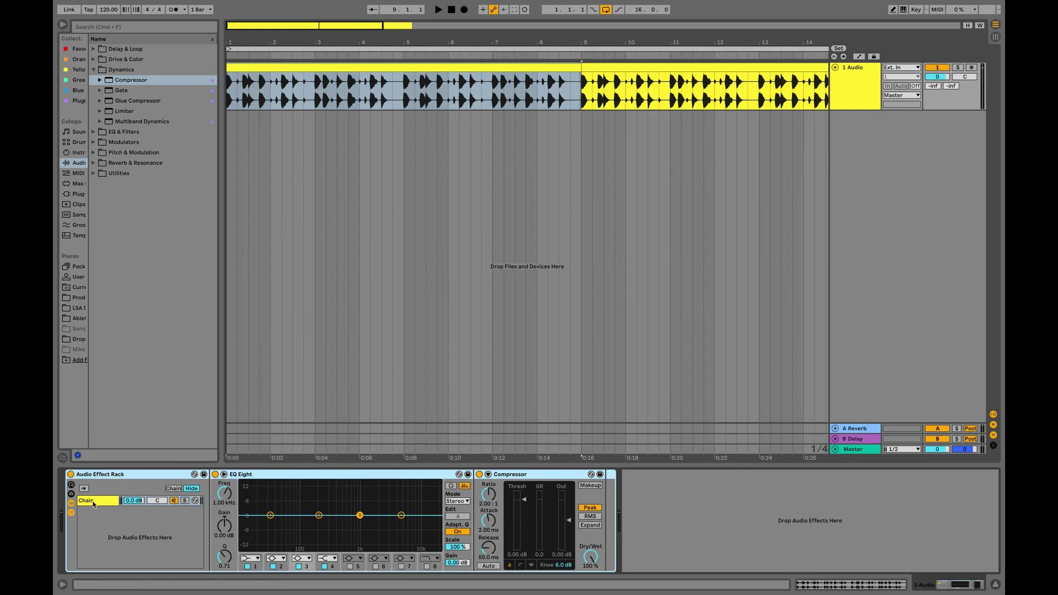
left_click(94, 501)
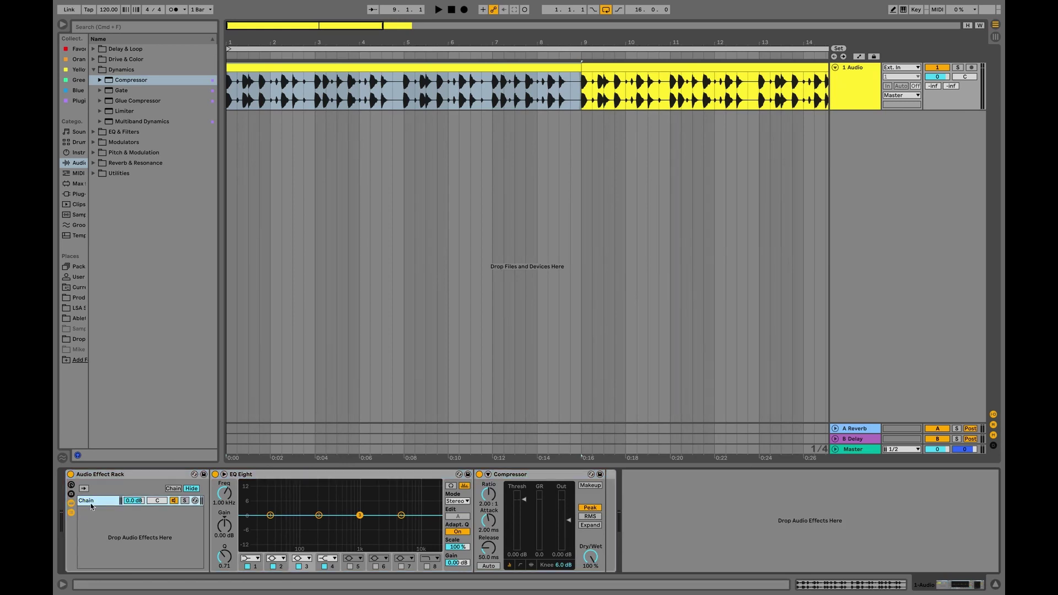
right_click(91, 506)
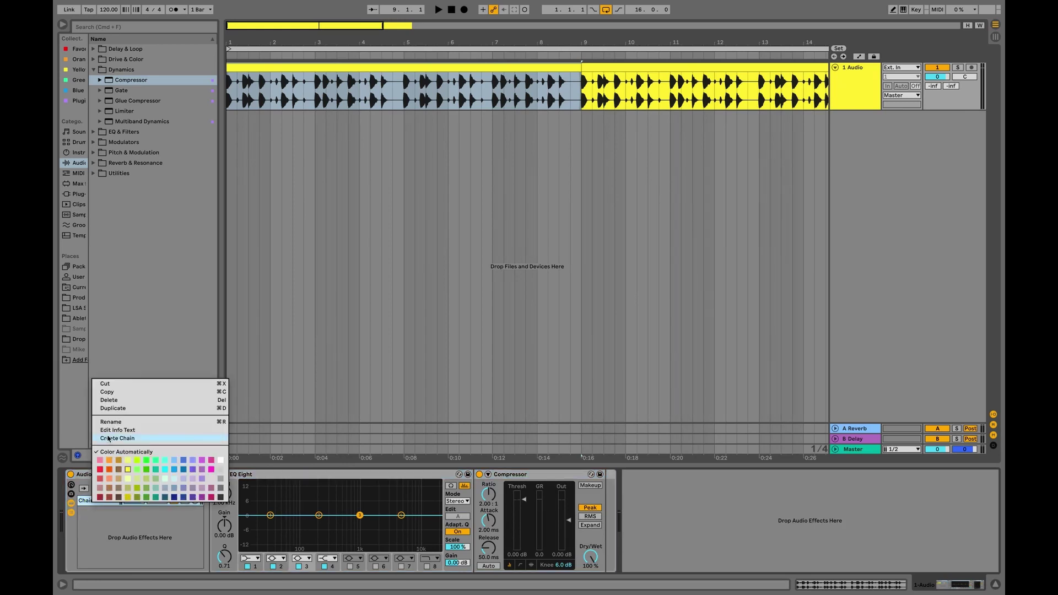
left_click(110, 410)
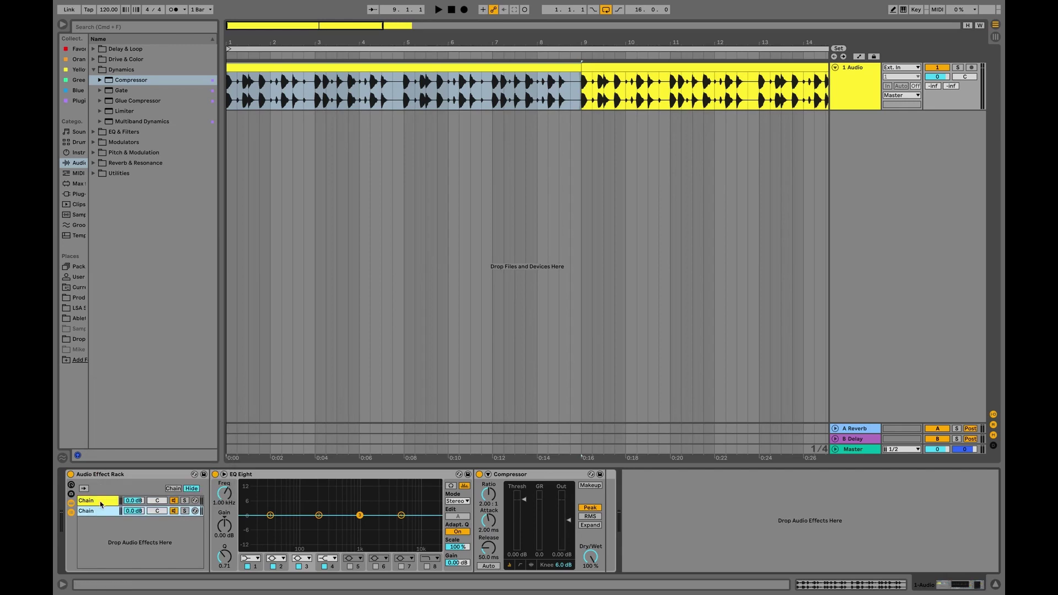
- Rename the rack's first chain MID and its second chain SIDES
left_click(99, 501)
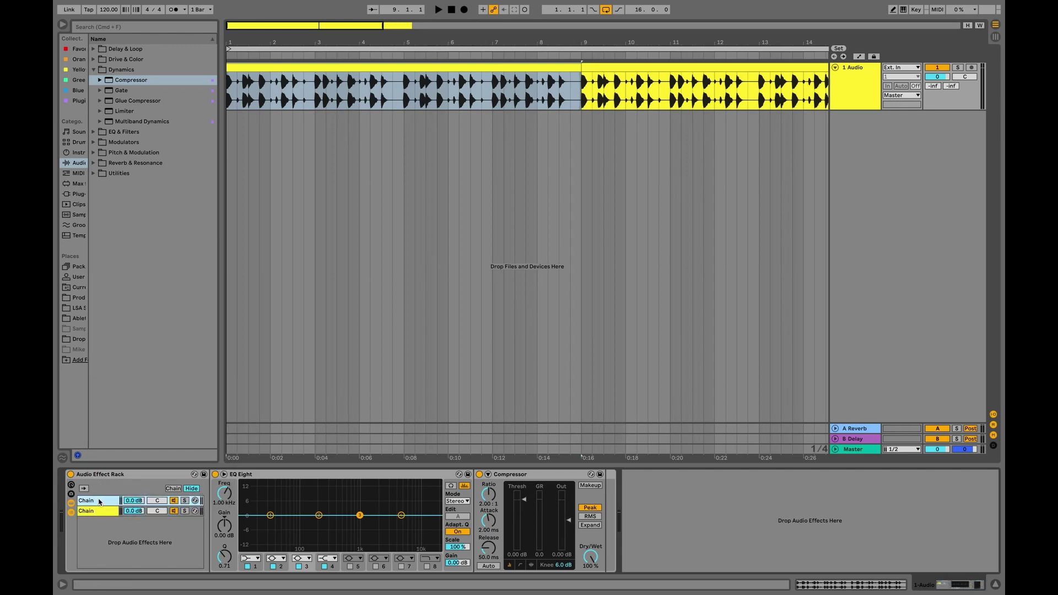
double_click(100, 502)
type("MID")
left_click(94, 514)
double_click(94, 514)
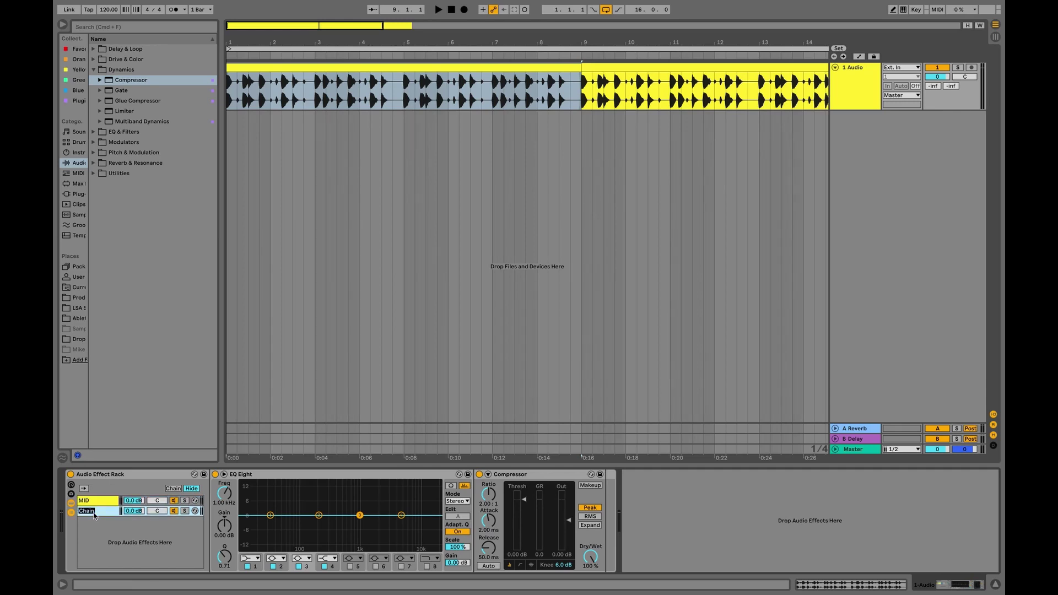
type("SIDES")
key("Return")
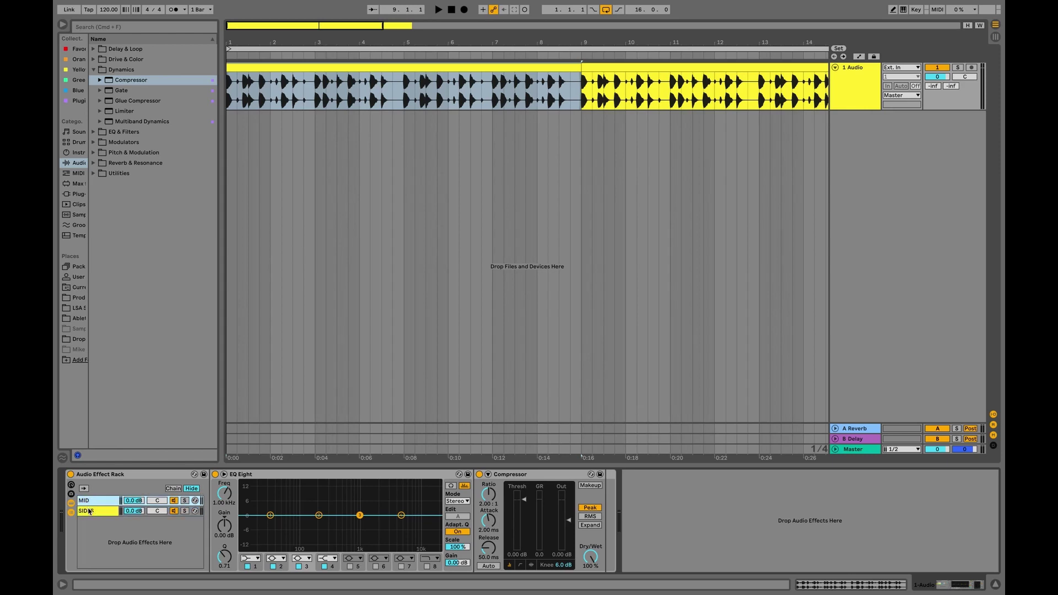
- In the MID chain's EQ Eight, use M/S mode and enable the side channel's band 1 low cut at 22.0 kHz
left_click(92, 502)
key("Down")
left_click(454, 501)
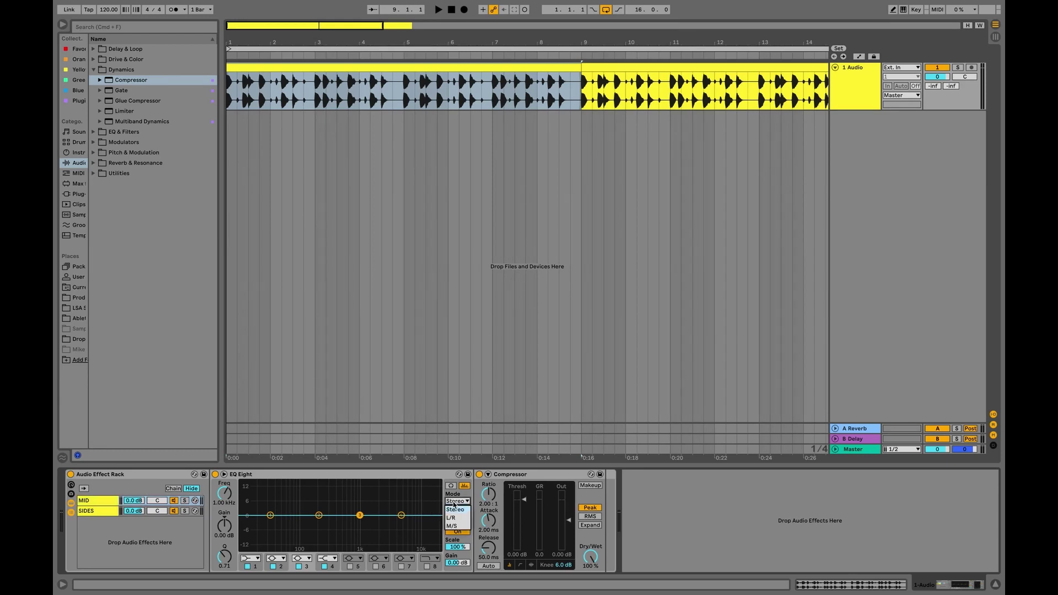
left_click(453, 526)
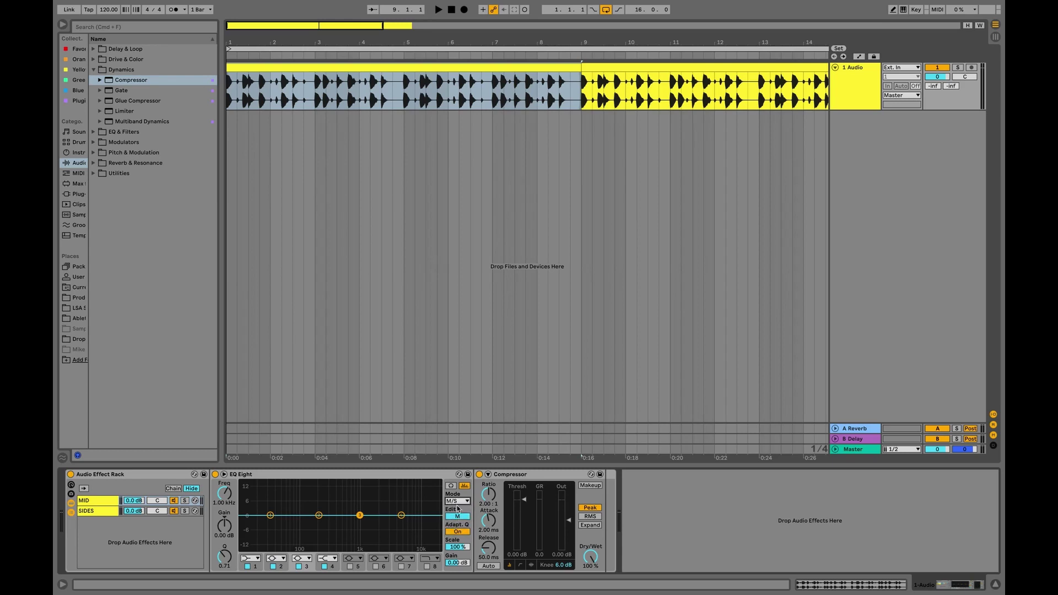
left_click(456, 517)
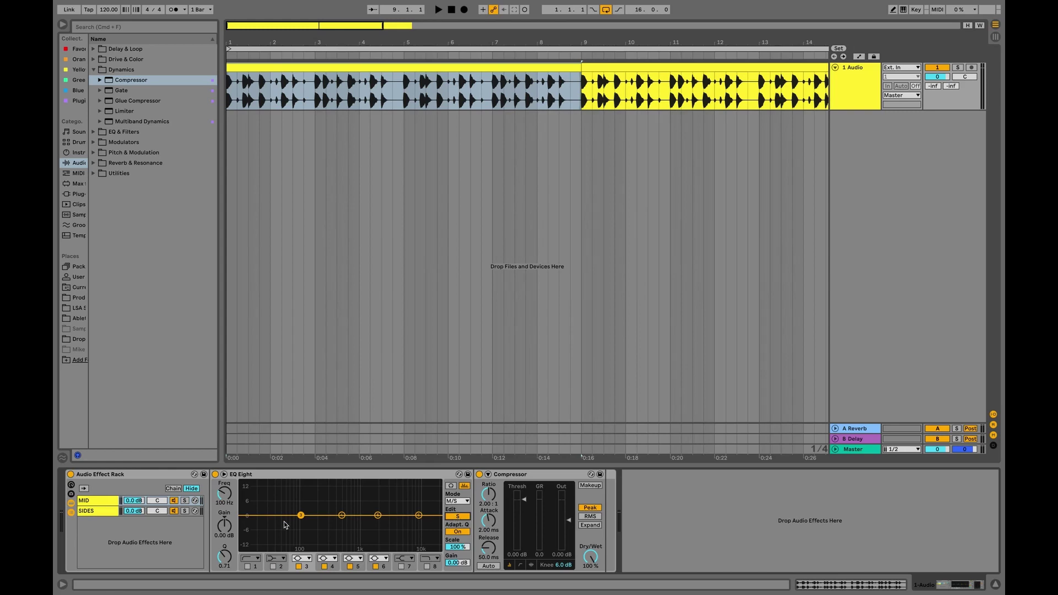
left_click(247, 566)
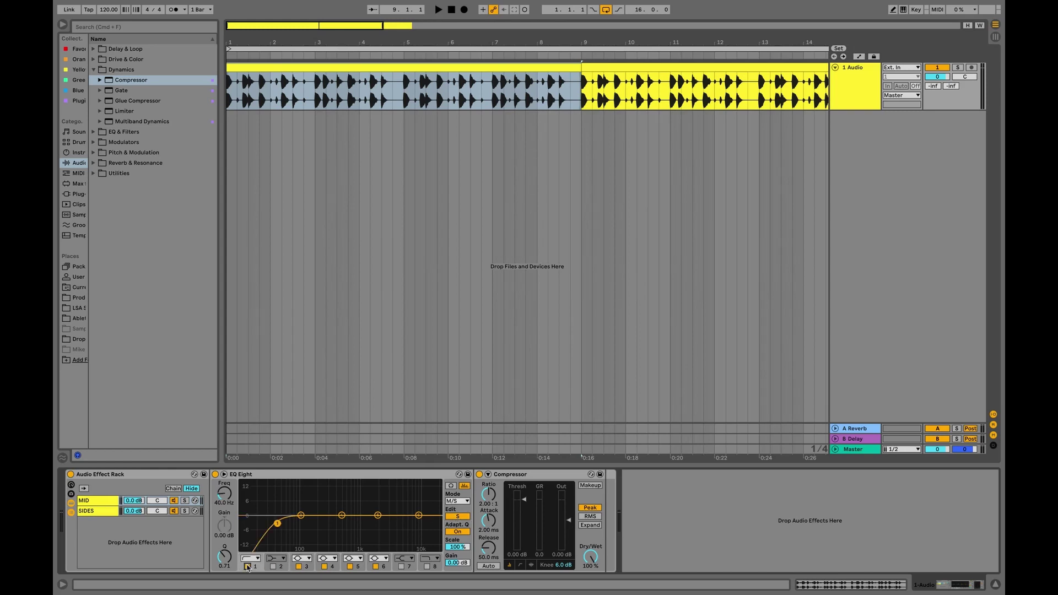
left_click_drag(223, 494, 224, 474)
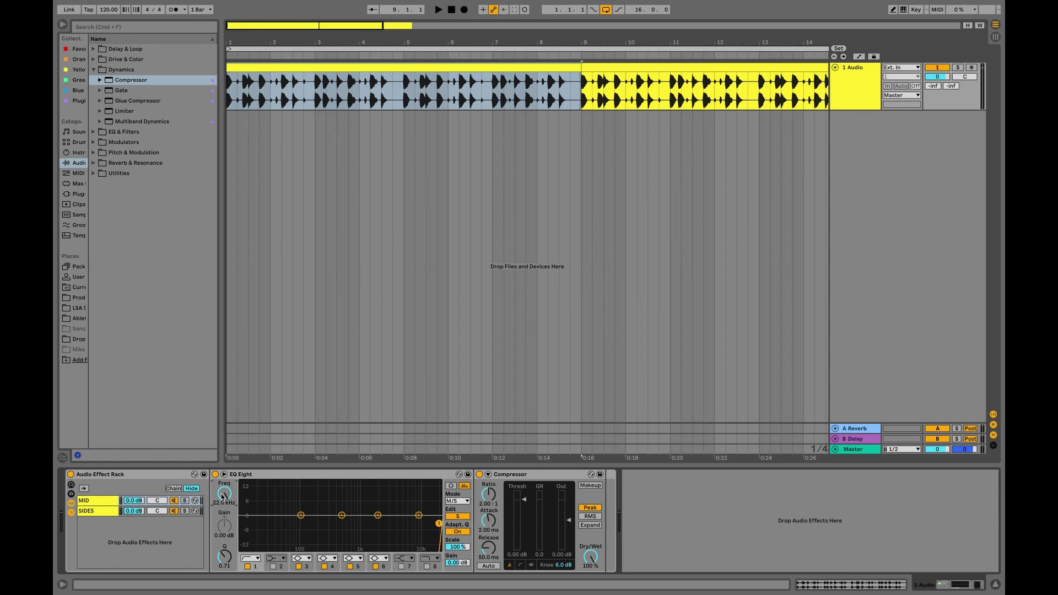
- In the SIDES chain's EQ Eight, use M/S mode and make the mid channel's band 1 the steepest low cut at 22.0 kHz
left_click(98, 511)
left_click(457, 501)
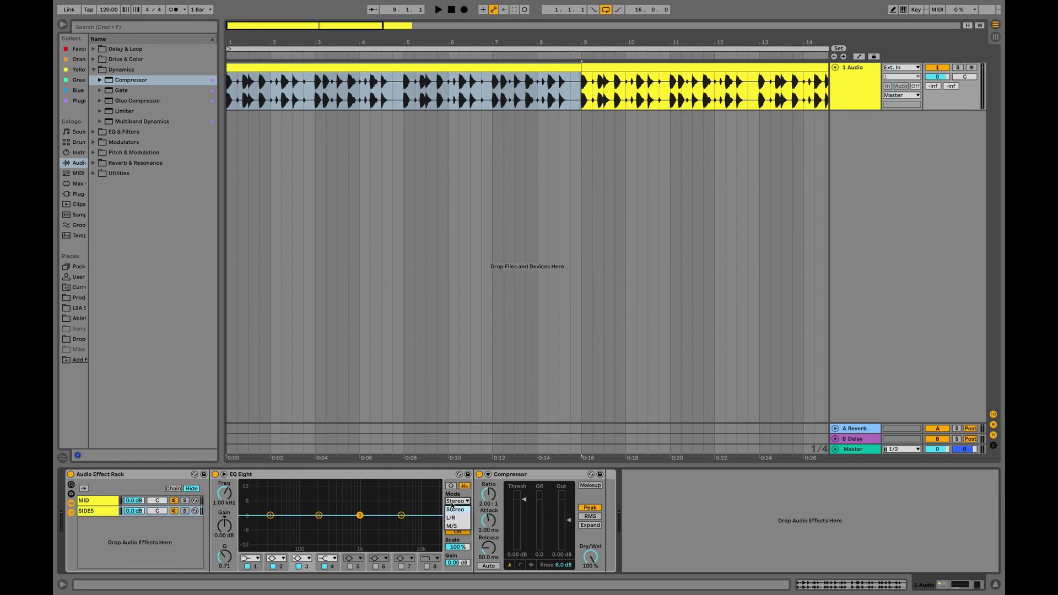
left_click(453, 526)
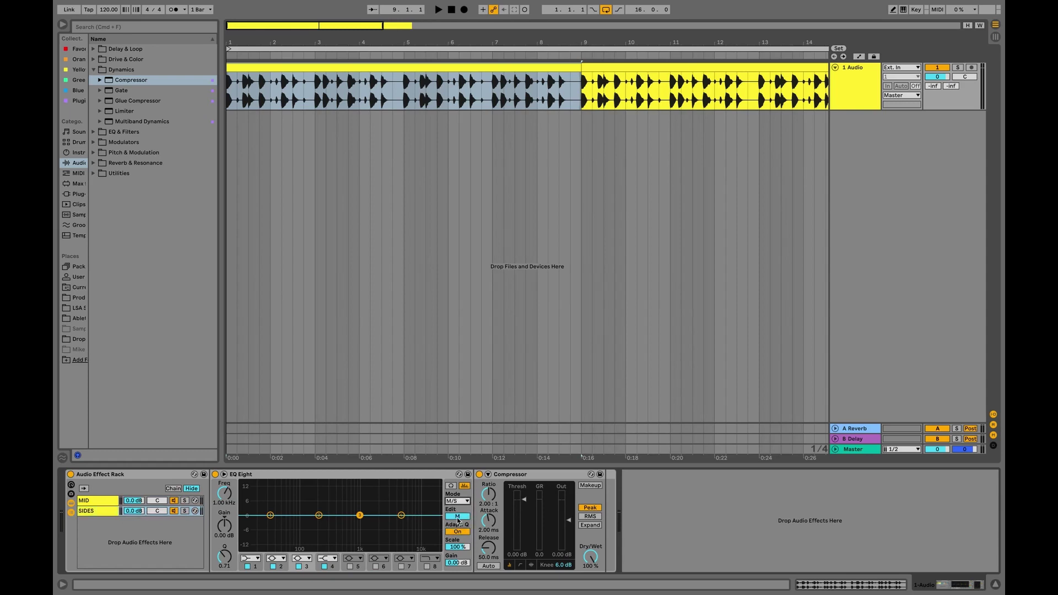
left_click(250, 560)
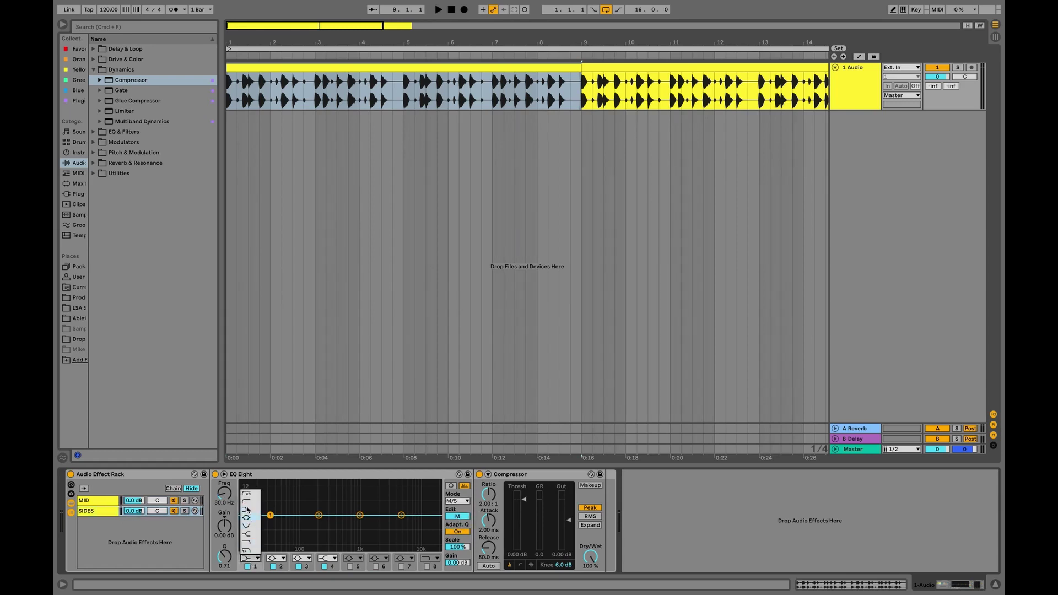
left_click(250, 493)
left_click_drag(230, 499, 229, 474)
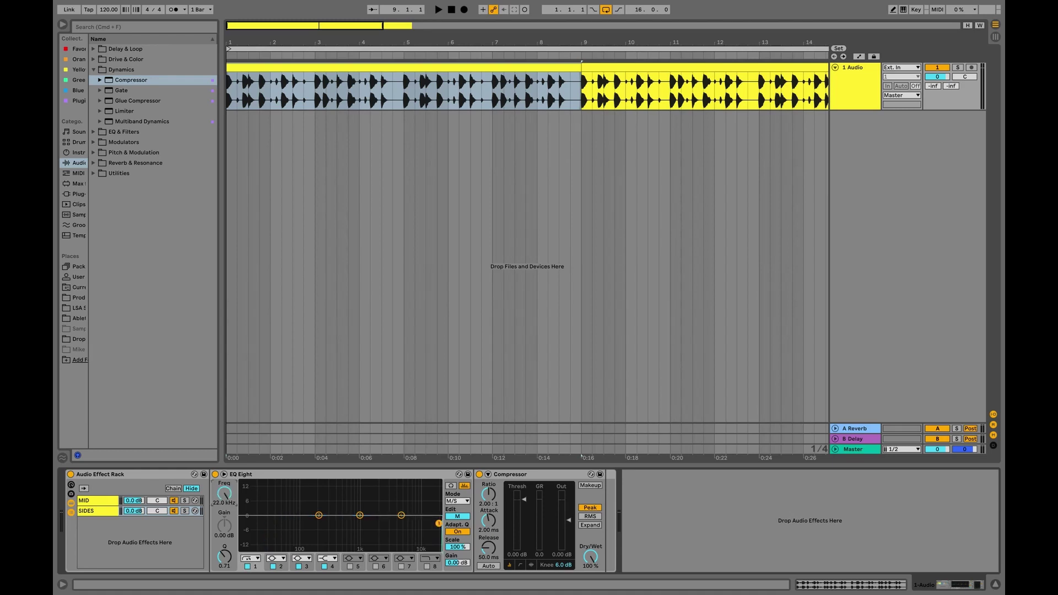
- Audition the SIDES chain and the MID chain separately in solo, and release the solo
left_click(184, 511)
key("space")
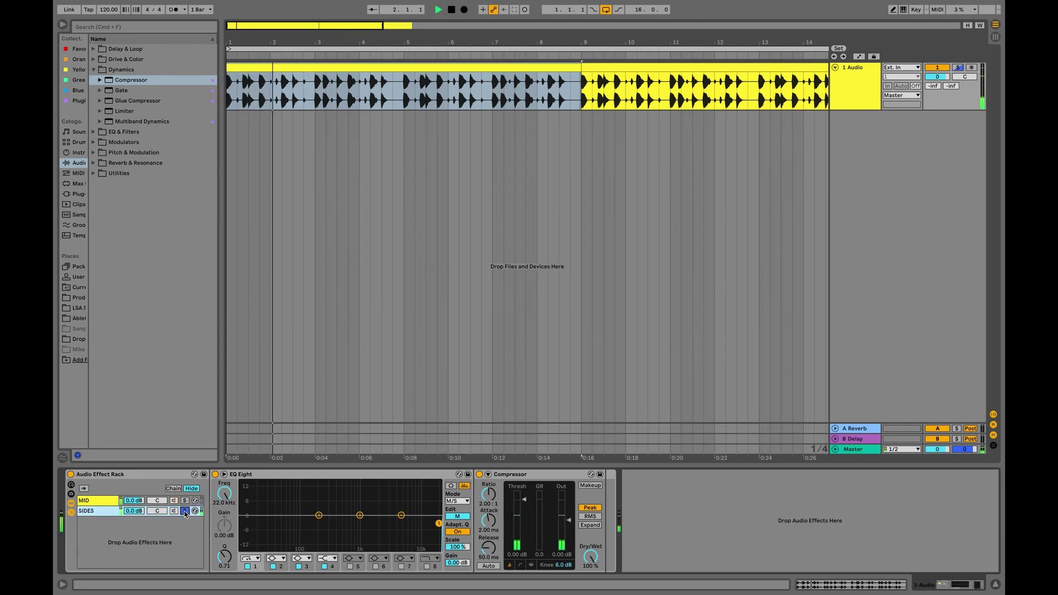
key("space")
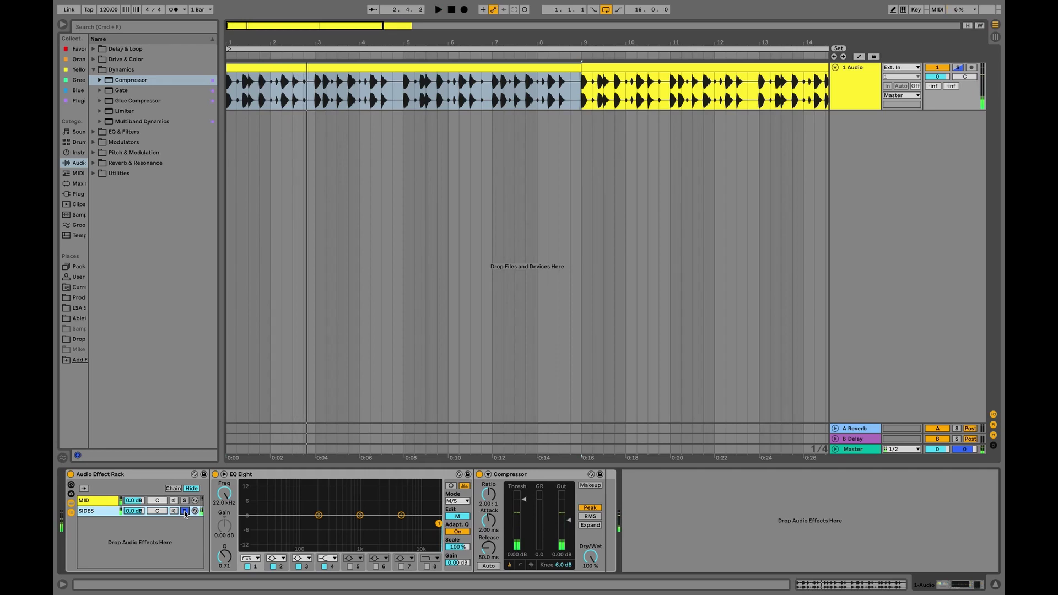
left_click(185, 501)
key("space")
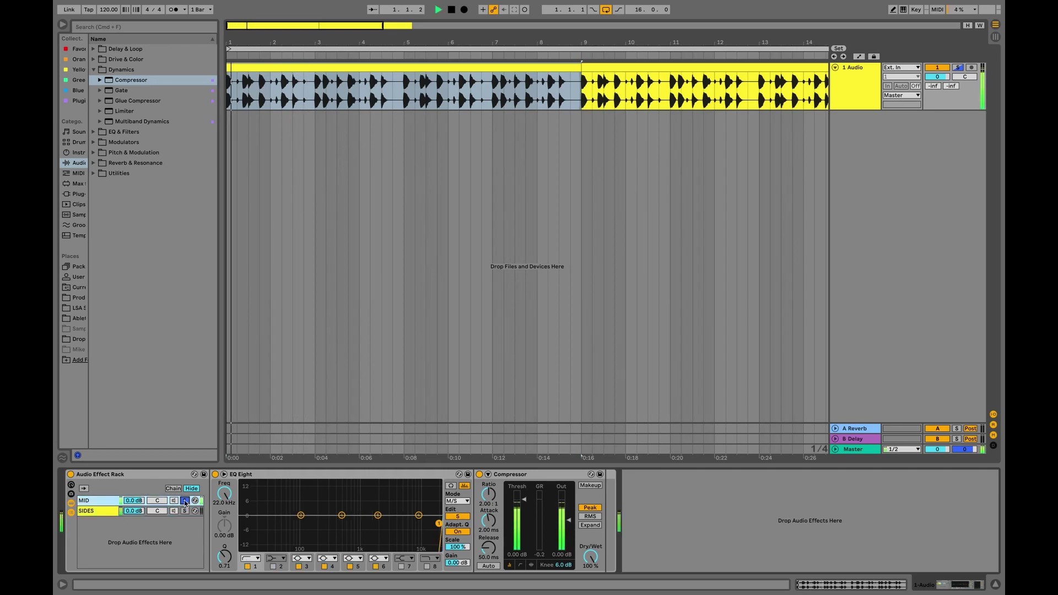
key("space")
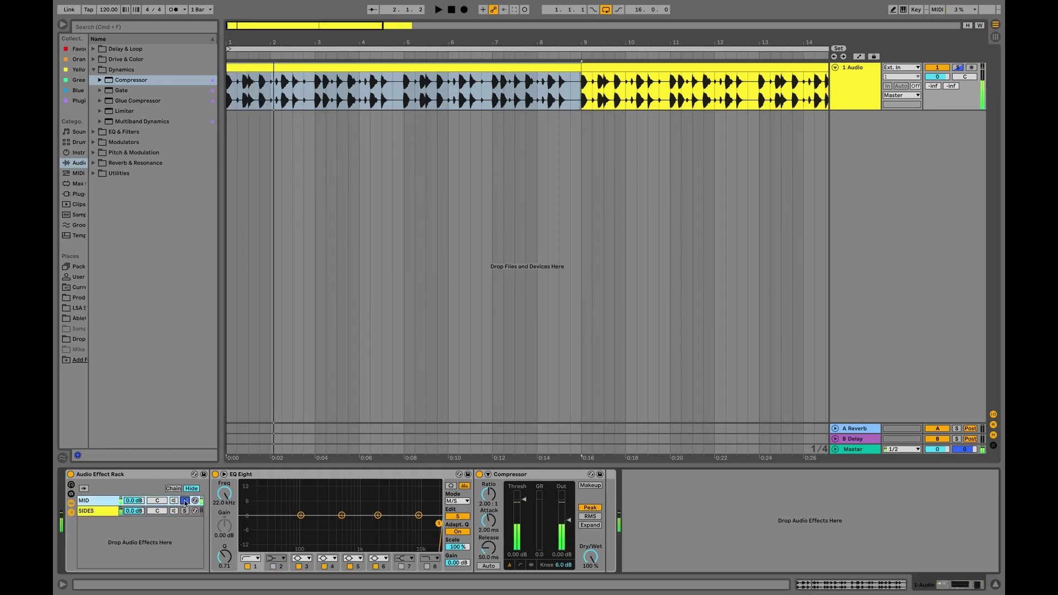
left_click(185, 500)
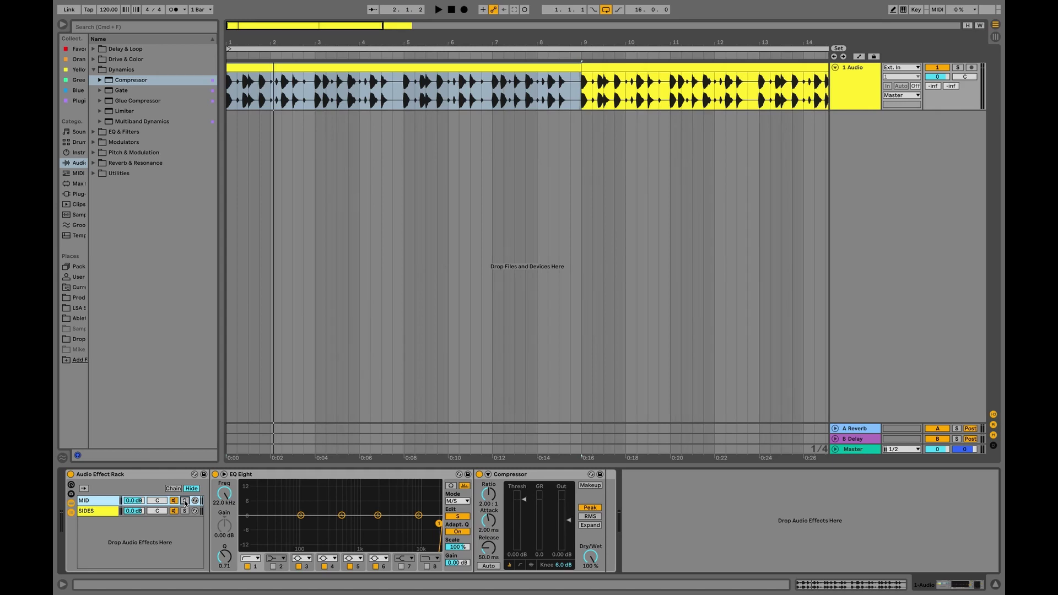
- Compare the devices of the MID and SIDES chains, finishing on the MID chain
left_click(120, 475)
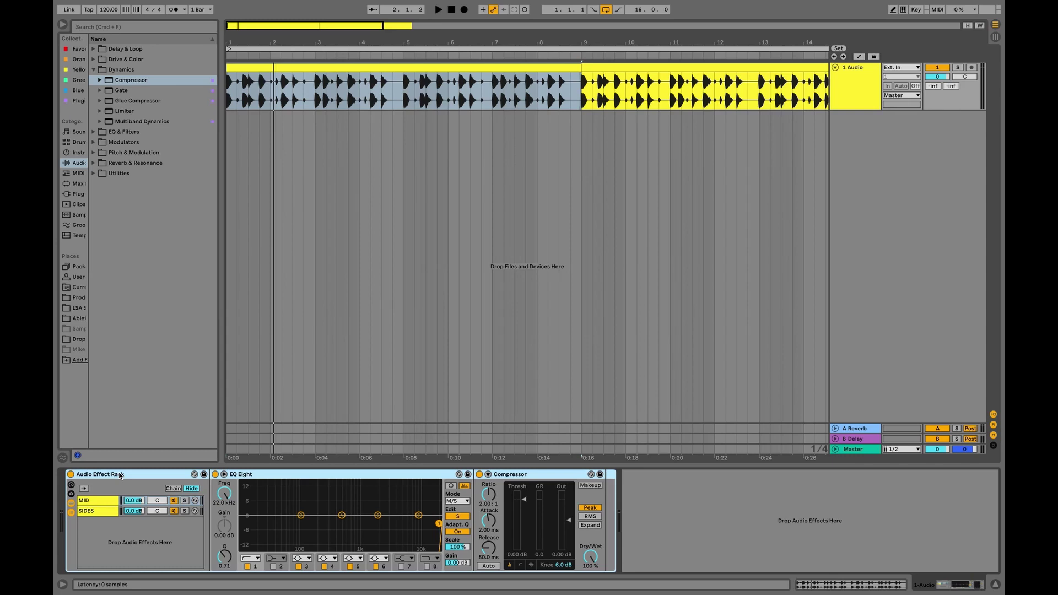
left_click(91, 503)
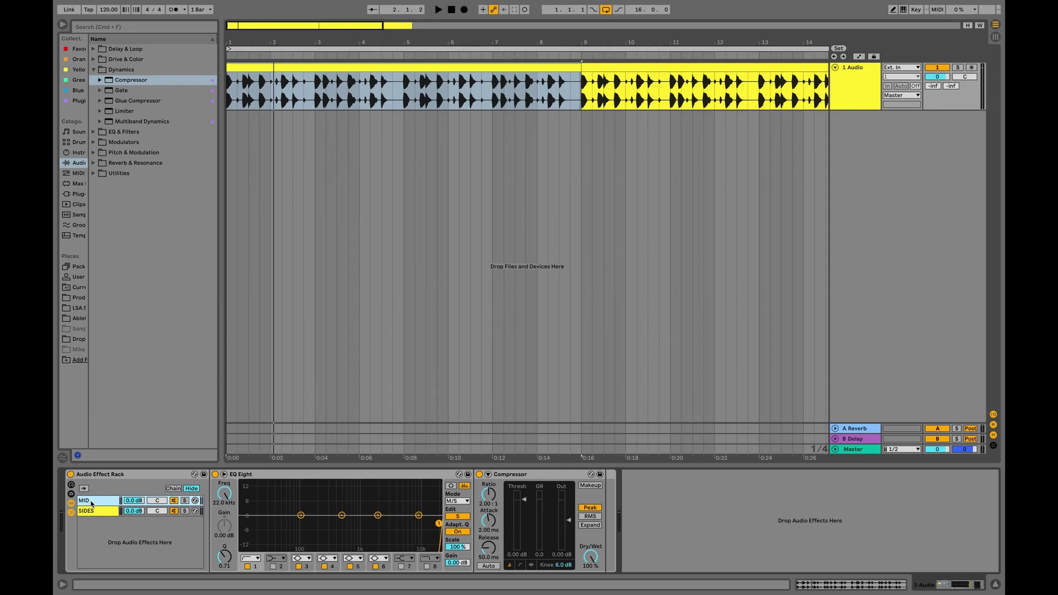
left_click(91, 512)
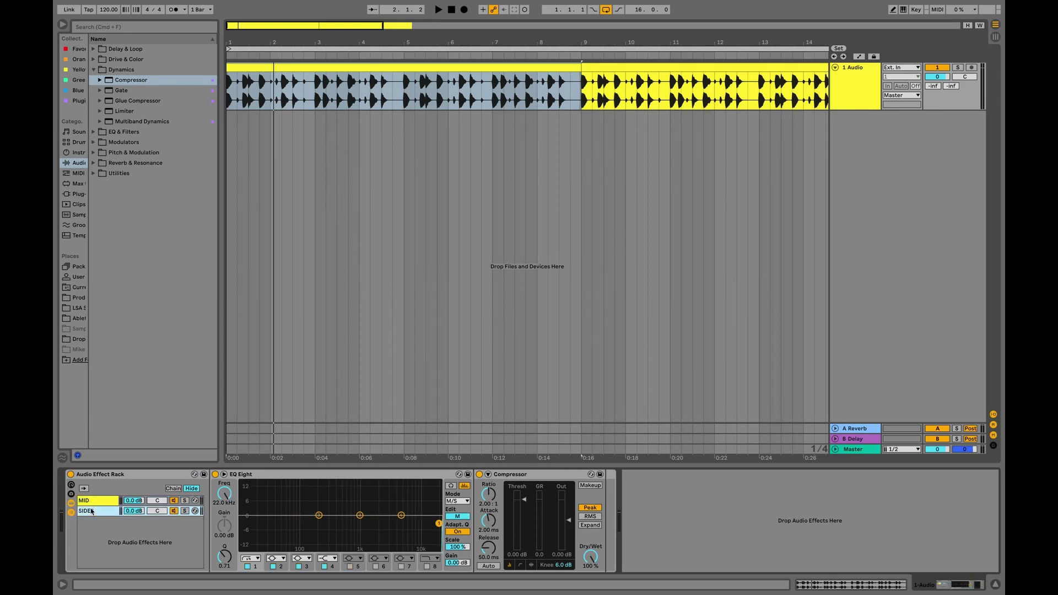
left_click(99, 503)
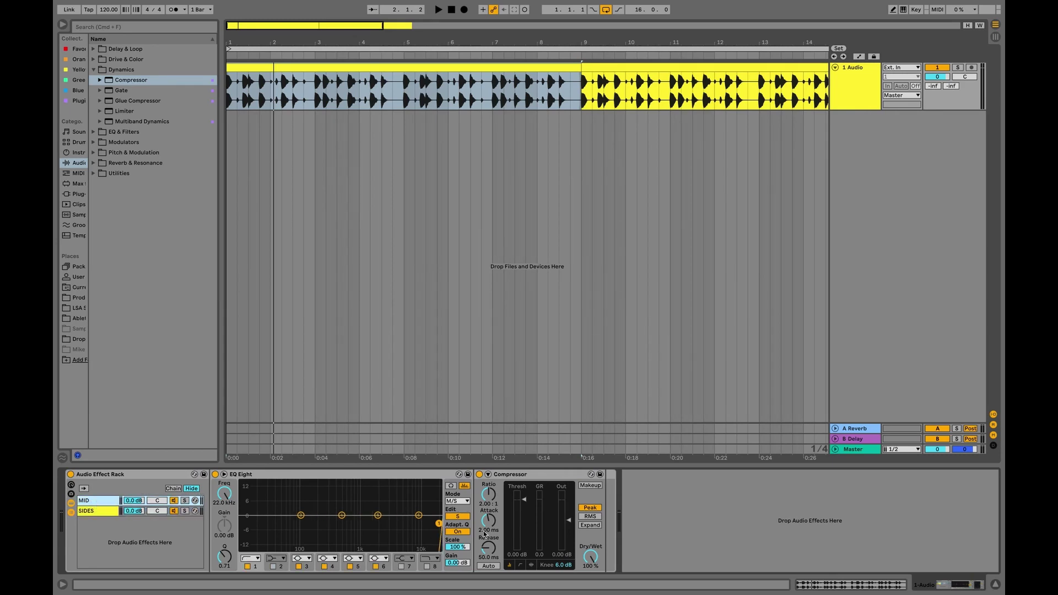
- Set the MID chain's Compressor to a 3.00:1 ratio, 0.46 ms attack and 15.5 ms release
left_click(490, 498)
left_click_drag(490, 499, 490, 495)
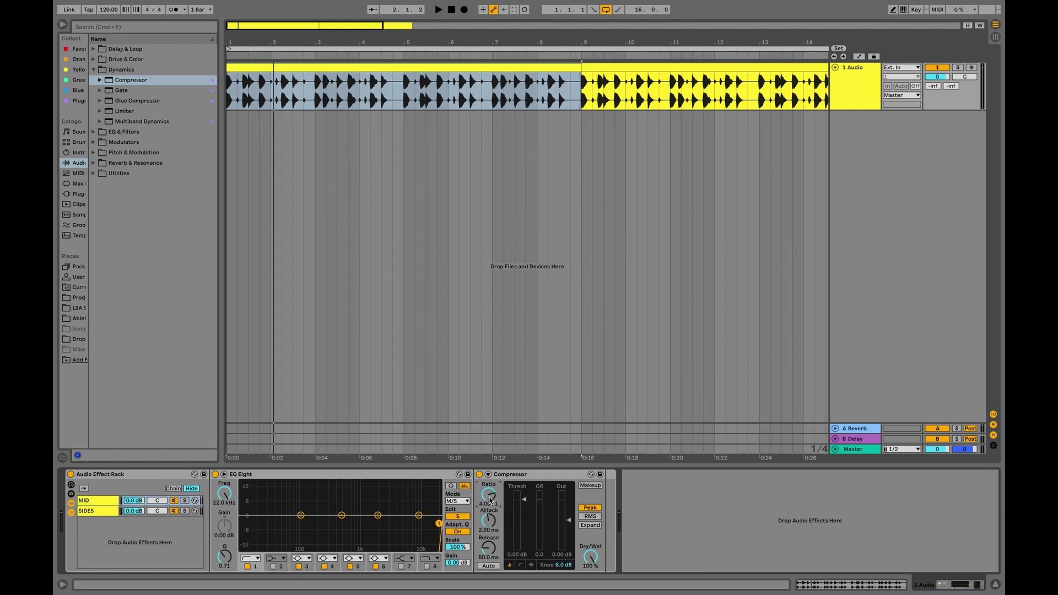
left_click_drag(490, 499, 490, 500)
left_click(488, 520)
left_click_drag(488, 547, 488, 553)
- Solo the MID chain and lower its Compressor threshold to -11.6 dB during playback
left_click(184, 501)
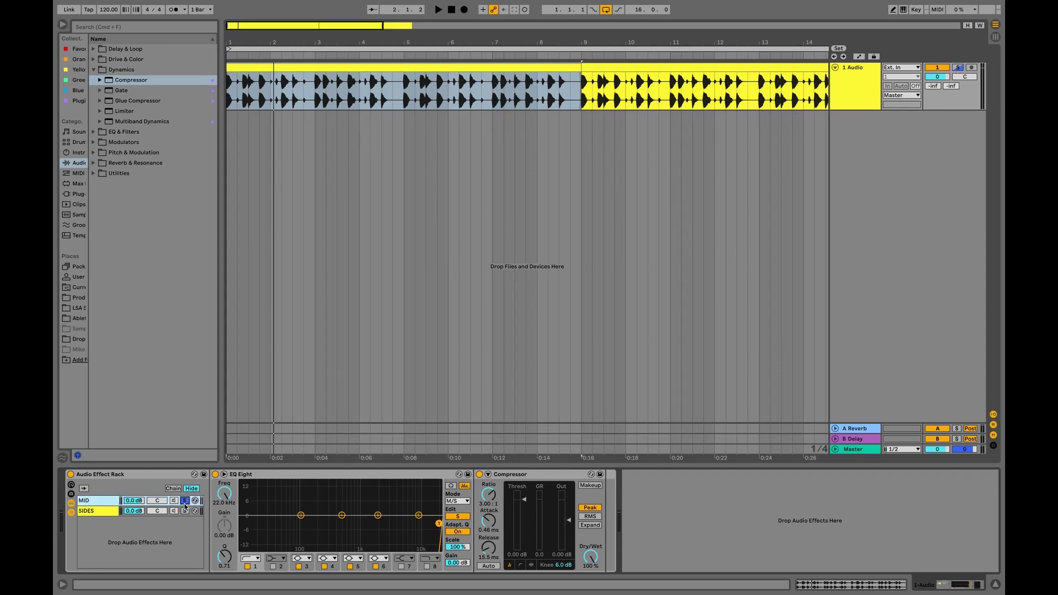
key("space")
left_click_drag(527, 496, 528, 515)
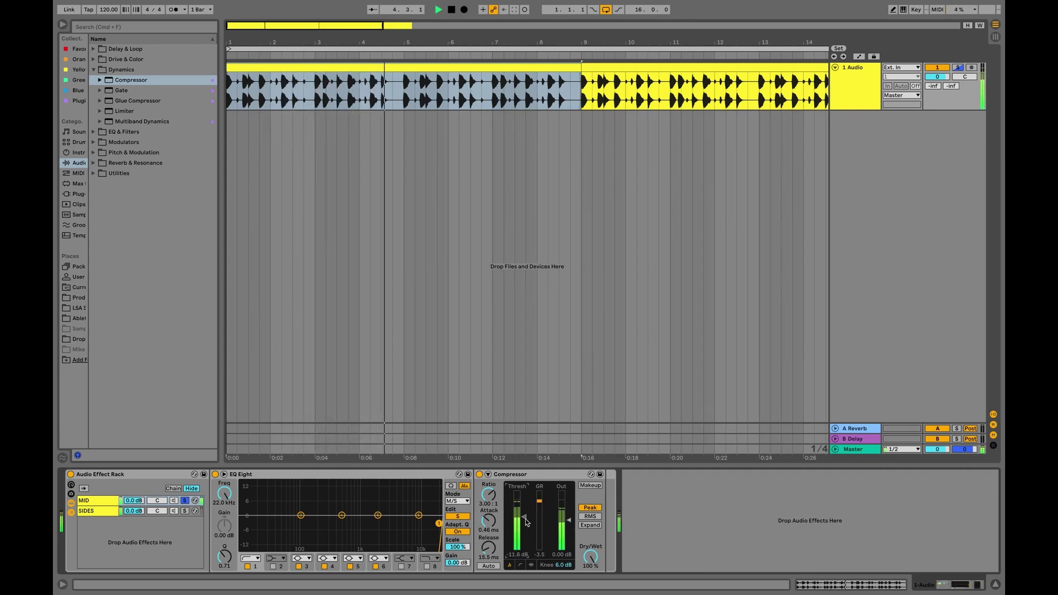
key("space")
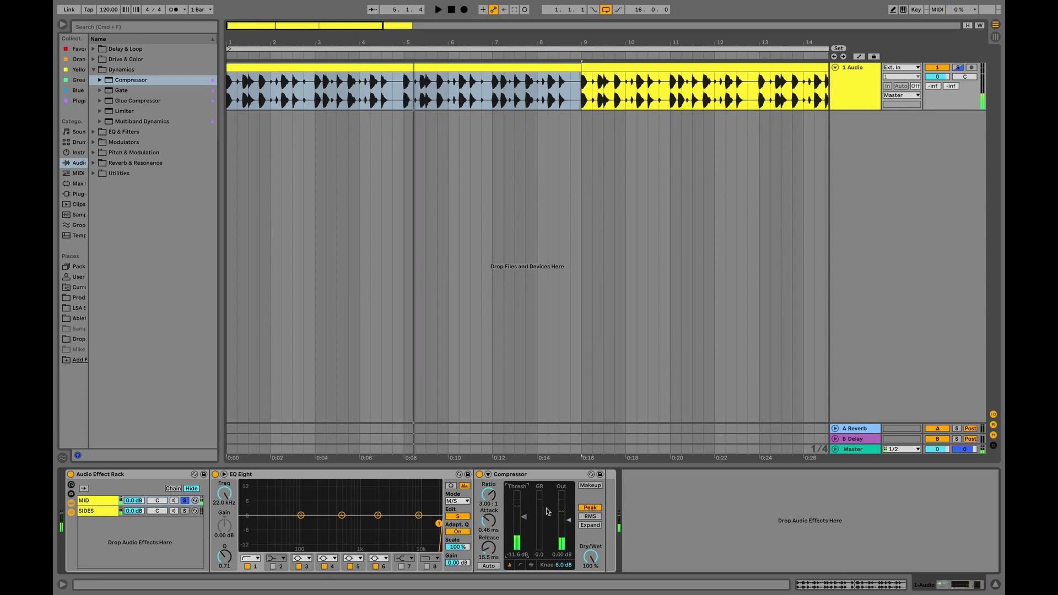
- Raise the MID Compressor's output gain to 4.00 dB while auditioning the chain
left_click(562, 556)
key("space")
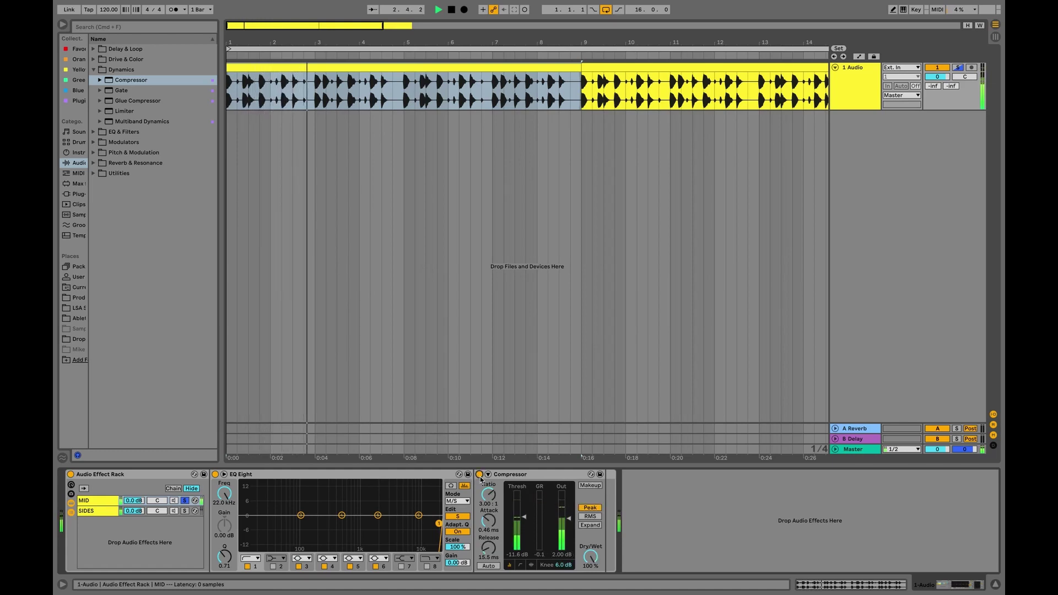
left_click_drag(561, 561, 561, 556)
key("space")
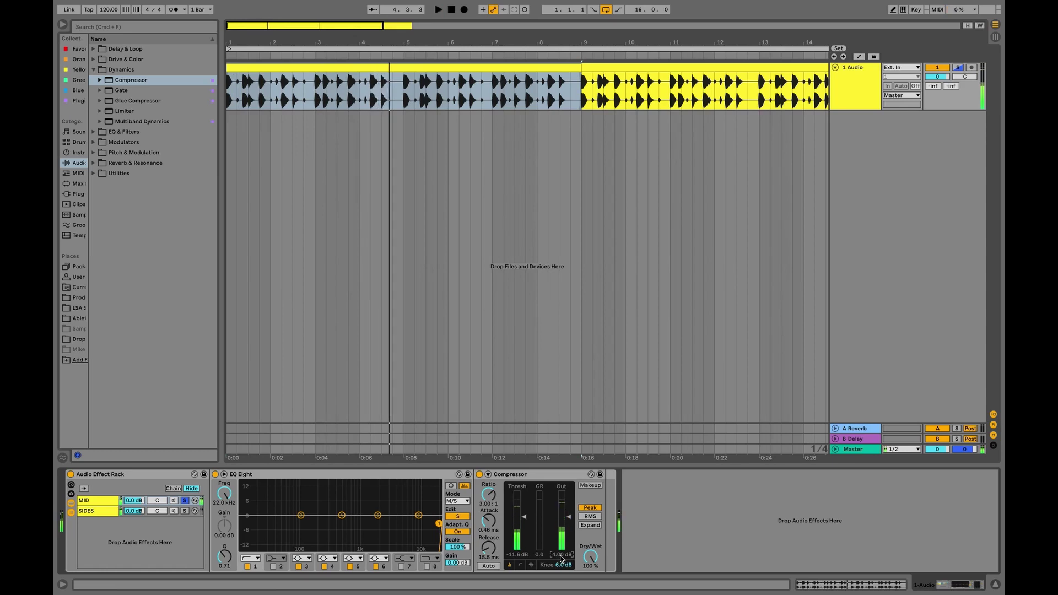
- Compare the soloed MID chain with its Compressor bypassed and active during playback, leaving it active
key("space")
left_click(480, 475)
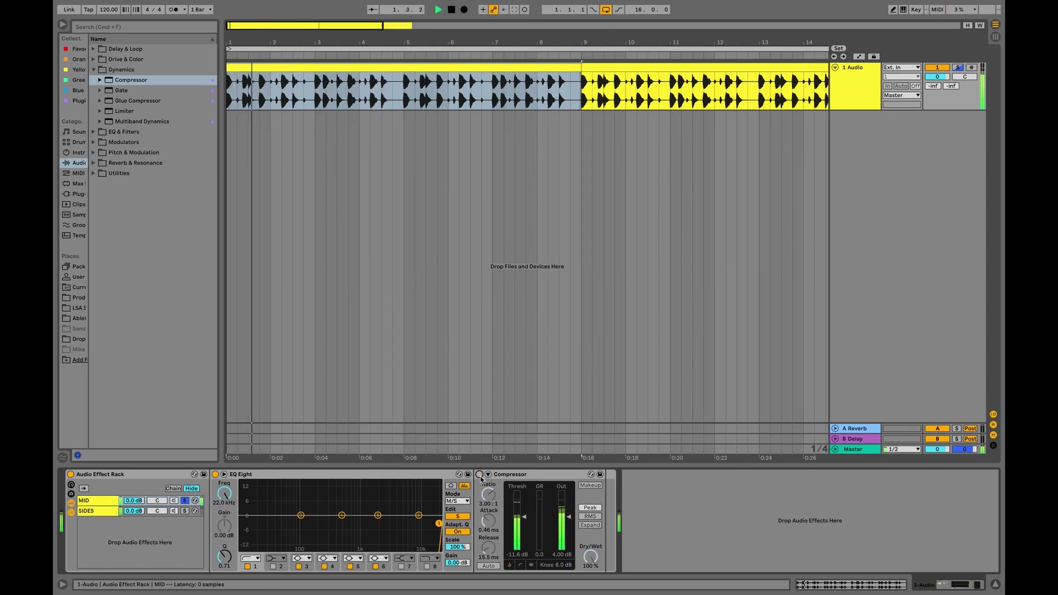
left_click(480, 474)
key("space")
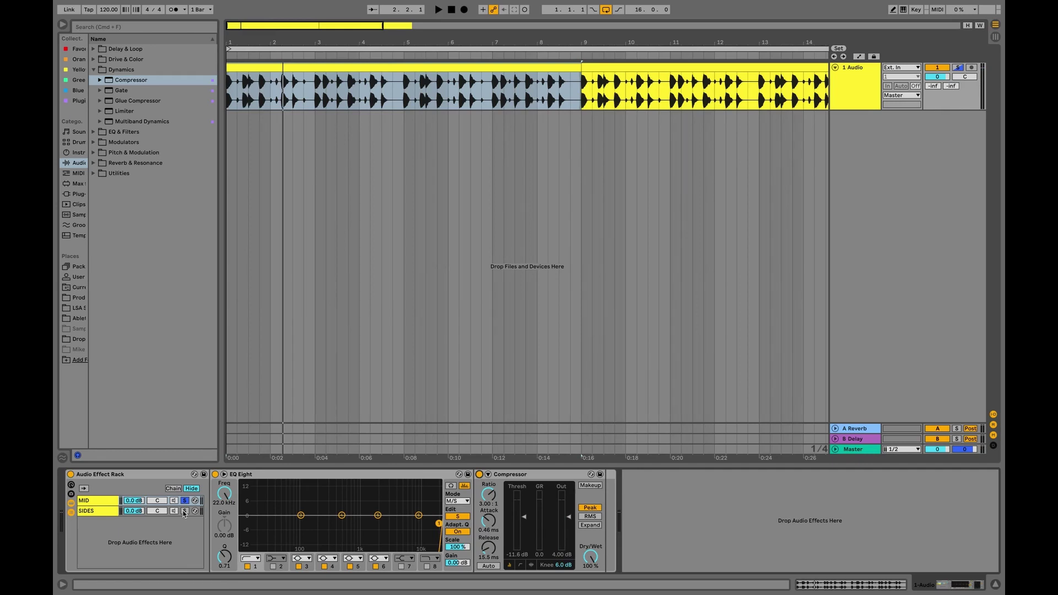
- Solo the SIDES chain and set its Compressor to a 4.00:1 ratio, an attack below 0.1 ms and a 217 ms release
left_click(185, 512)
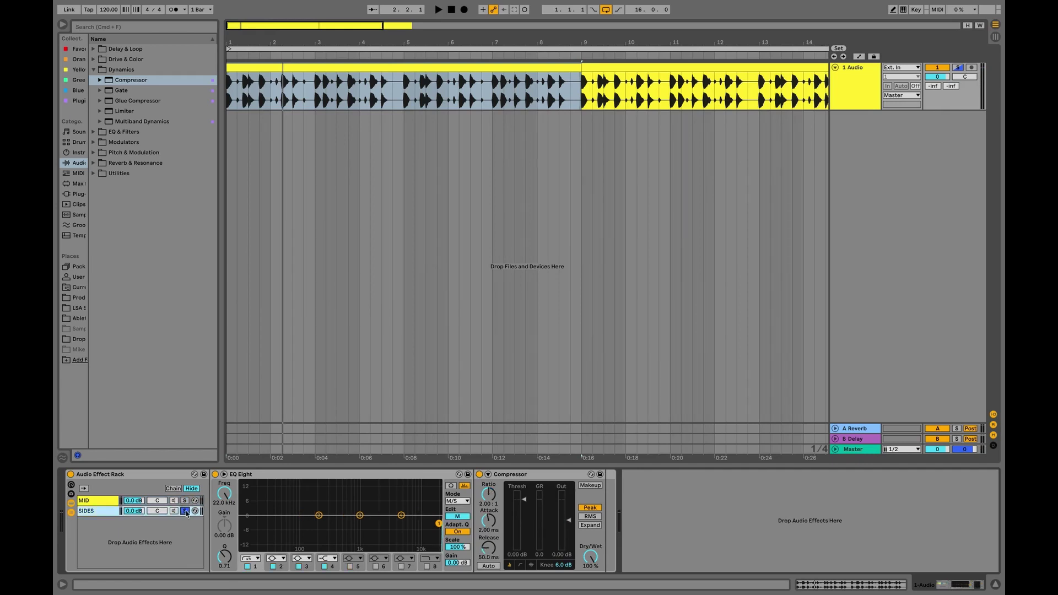
left_click(487, 493)
type("4")
key("Return")
left_click_drag(488, 525, 487, 554)
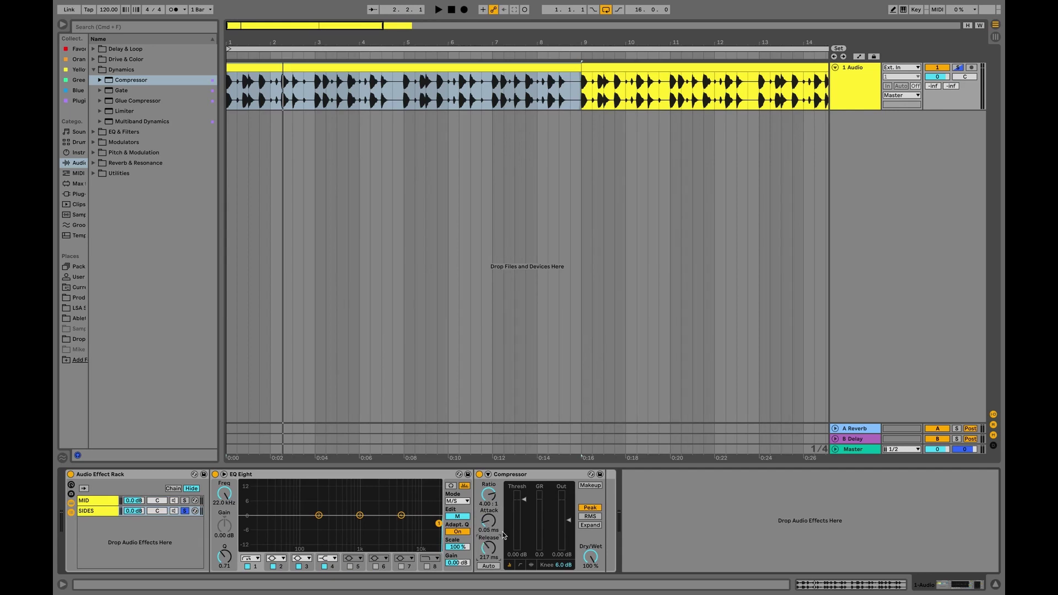
- During playback, set the SIDES Compressor's threshold to -24.0 dB and output gain to 9.00 dB, checking it against bypass
key("space")
left_click_drag(520, 519, 519, 552)
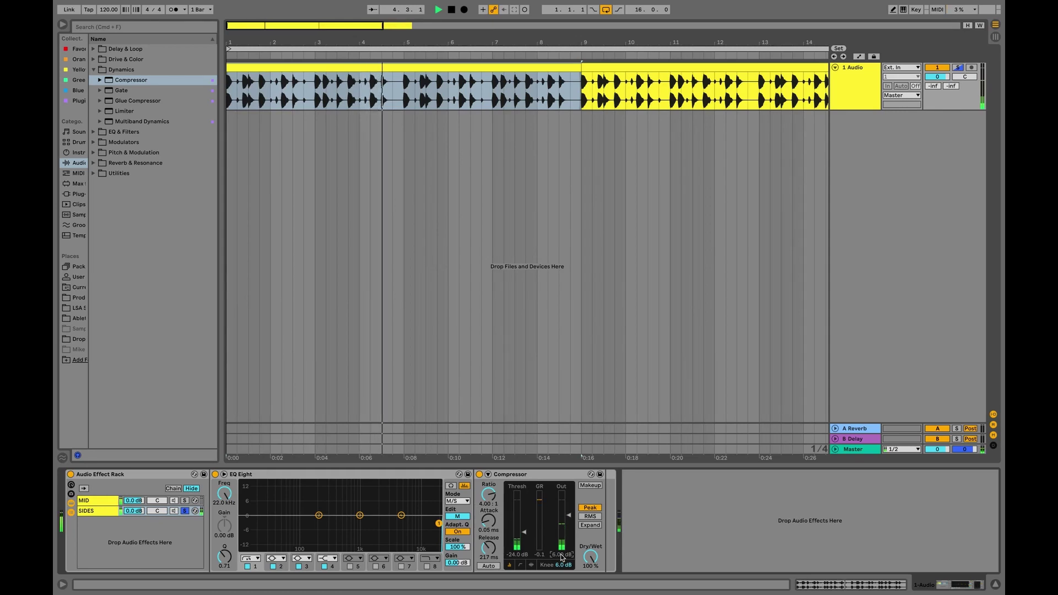
left_click(480, 474)
left_click(480, 474)
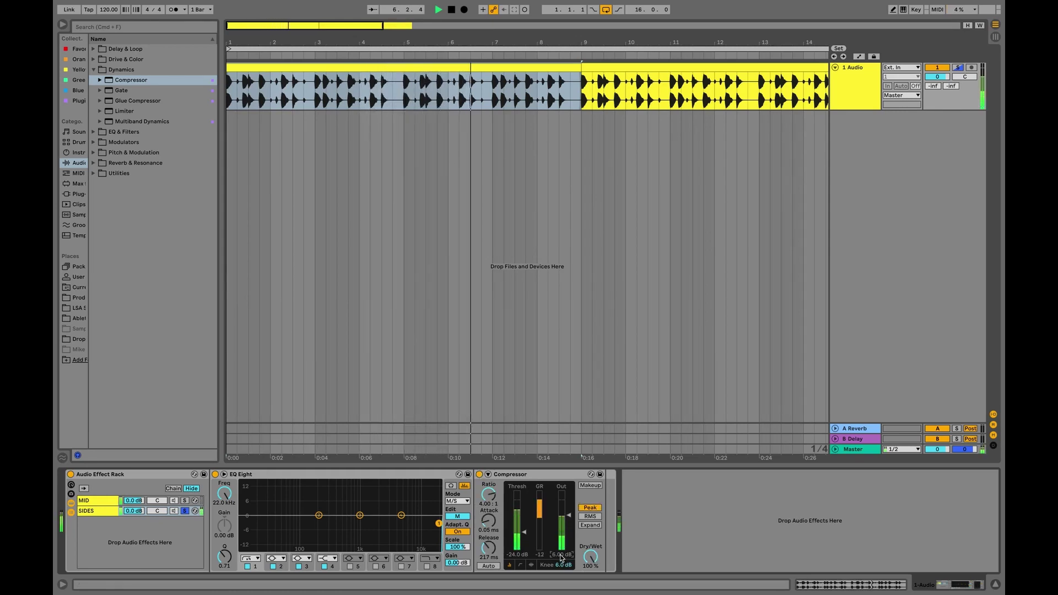
left_click_drag(561, 555, 561, 546)
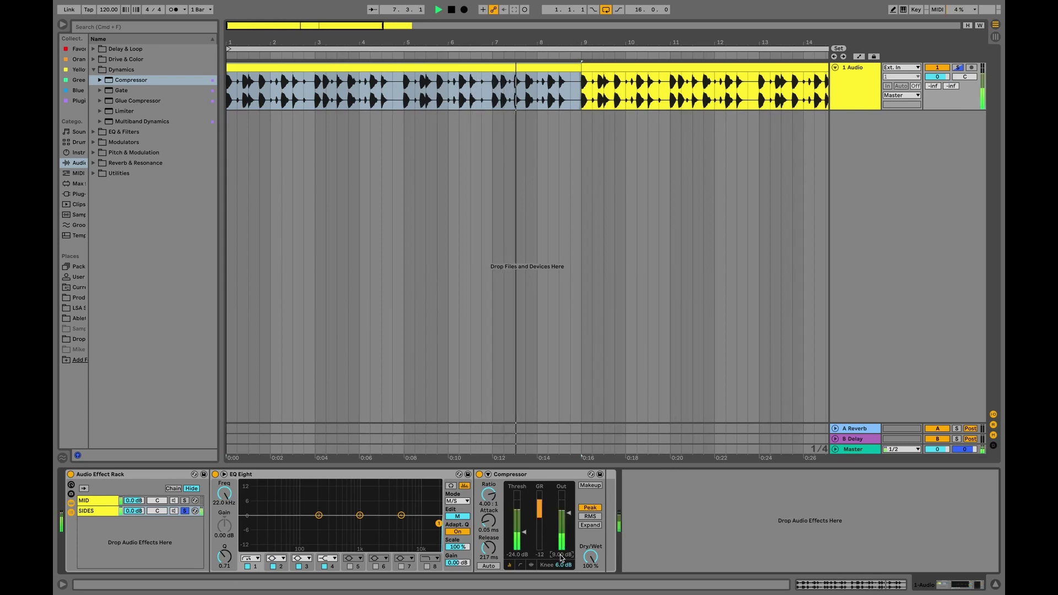
key("space")
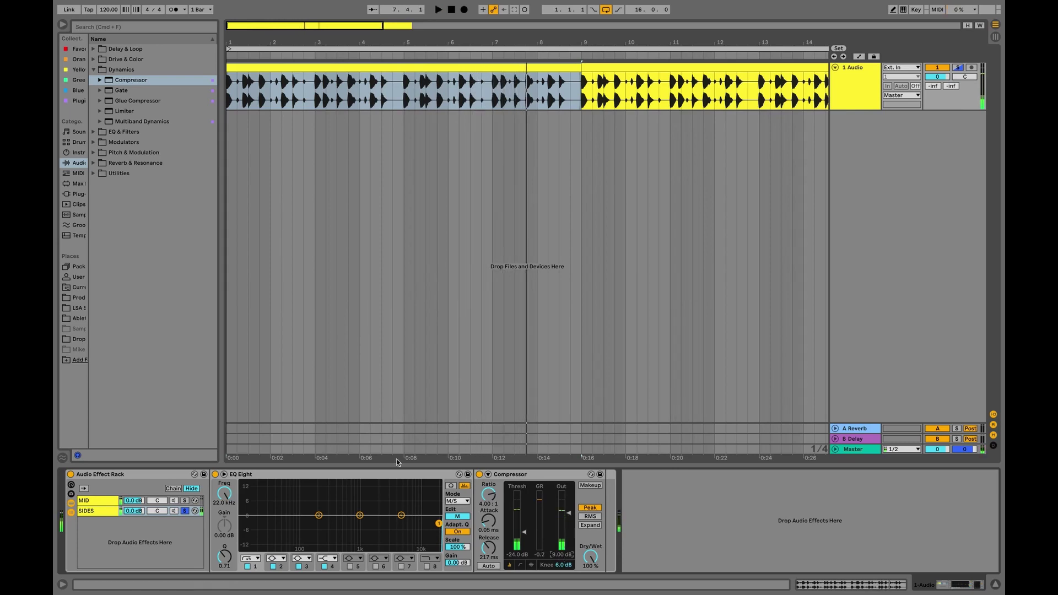
- Release the SIDES solo and compare playback with the whole Audio Effect Rack on and off, leaving it on
left_click(185, 510)
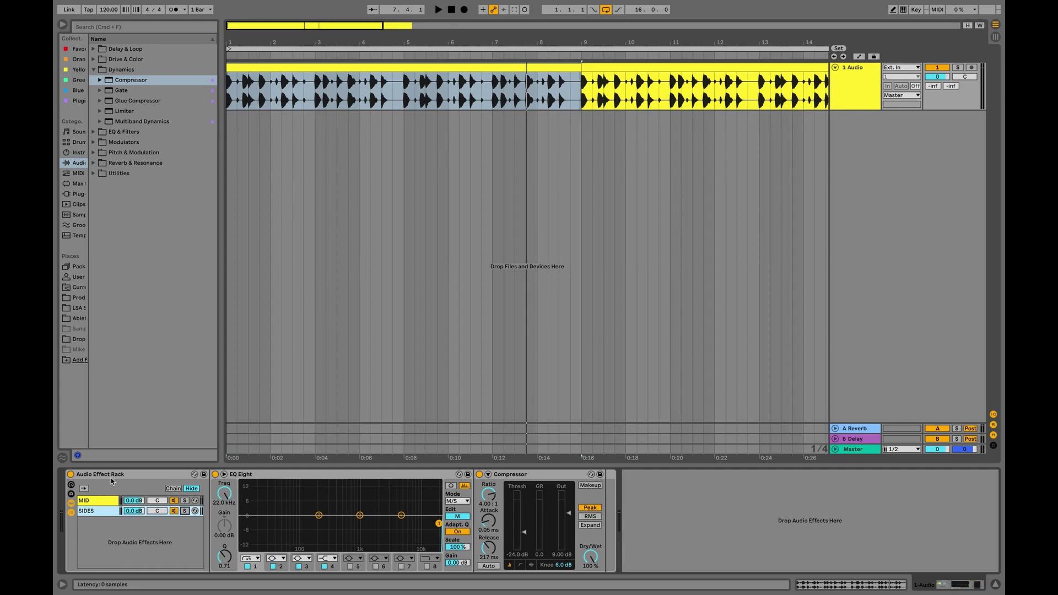
key("space")
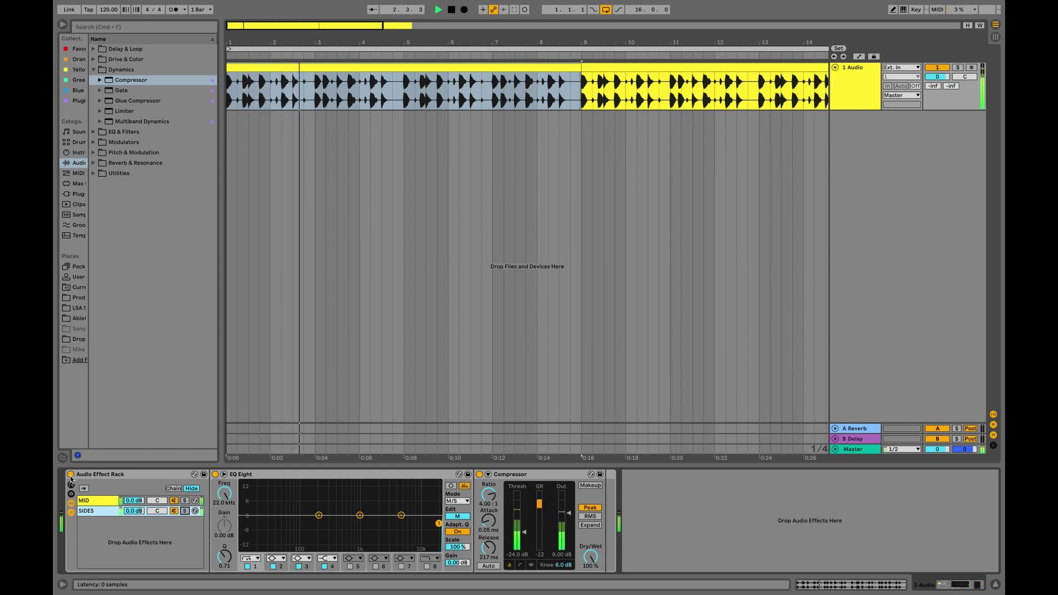
key("space")
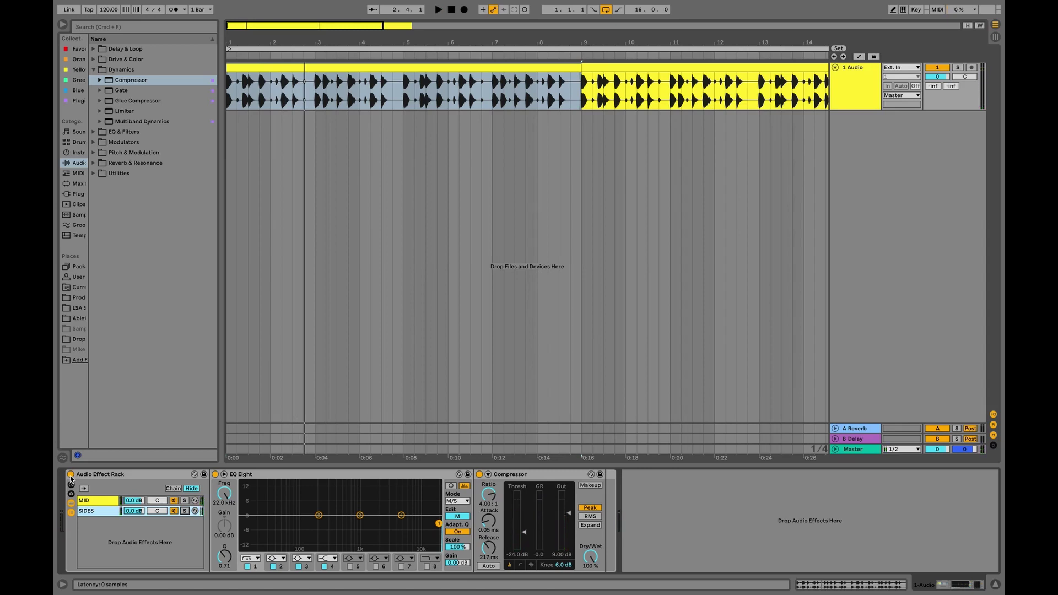
left_click(70, 475)
key("space")
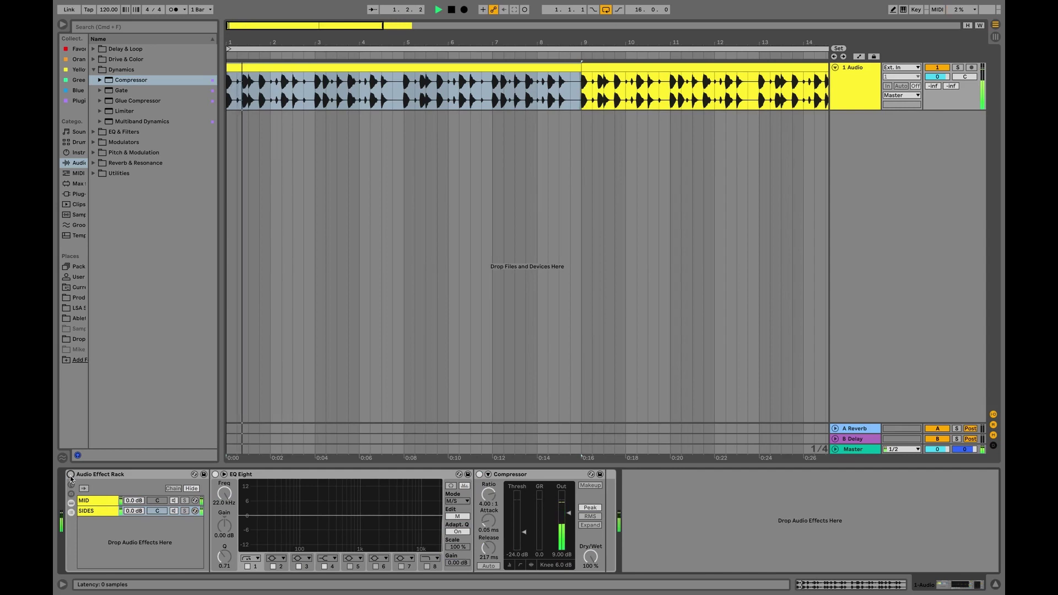
left_click(71, 475)
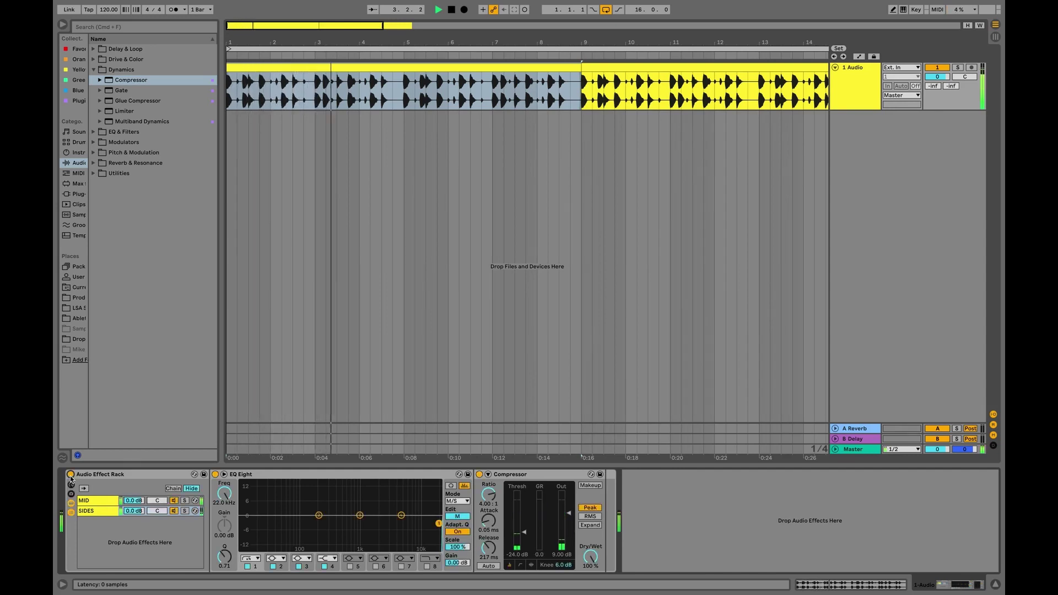
key("space")
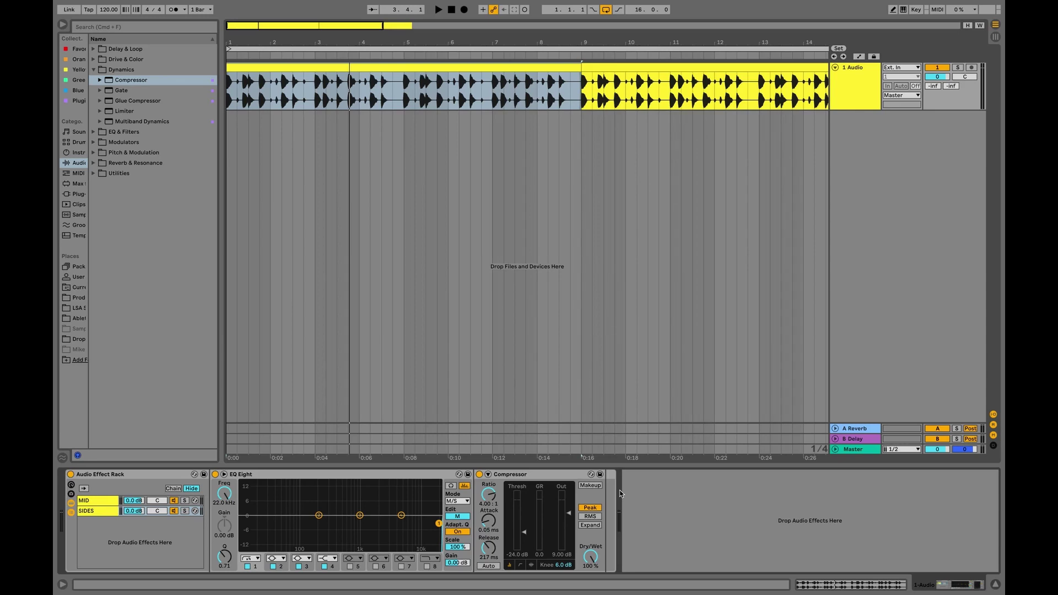
- Select the whole Audio Effect Rack
left_click(123, 475)
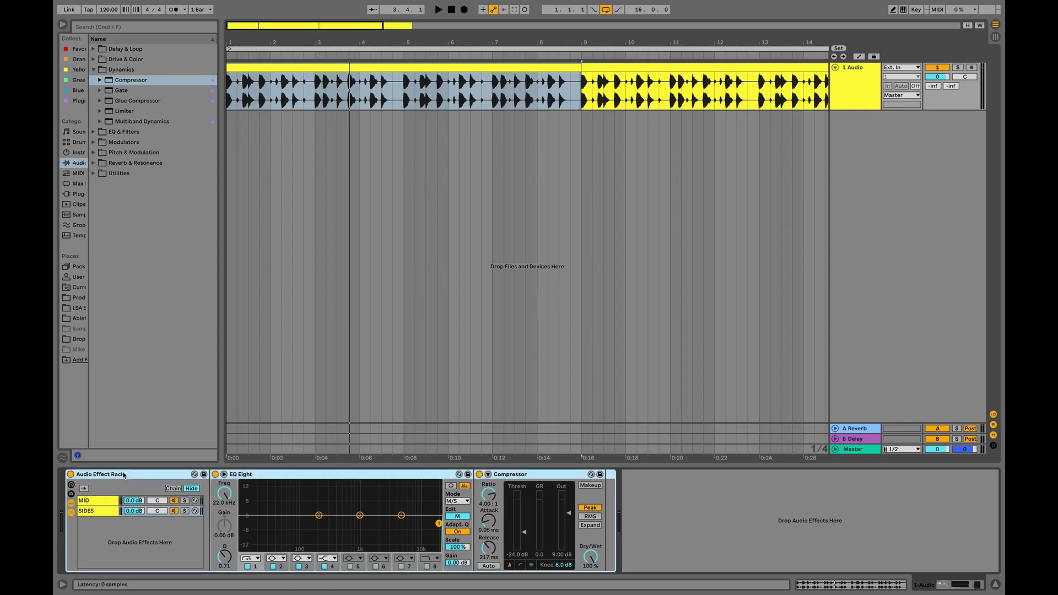